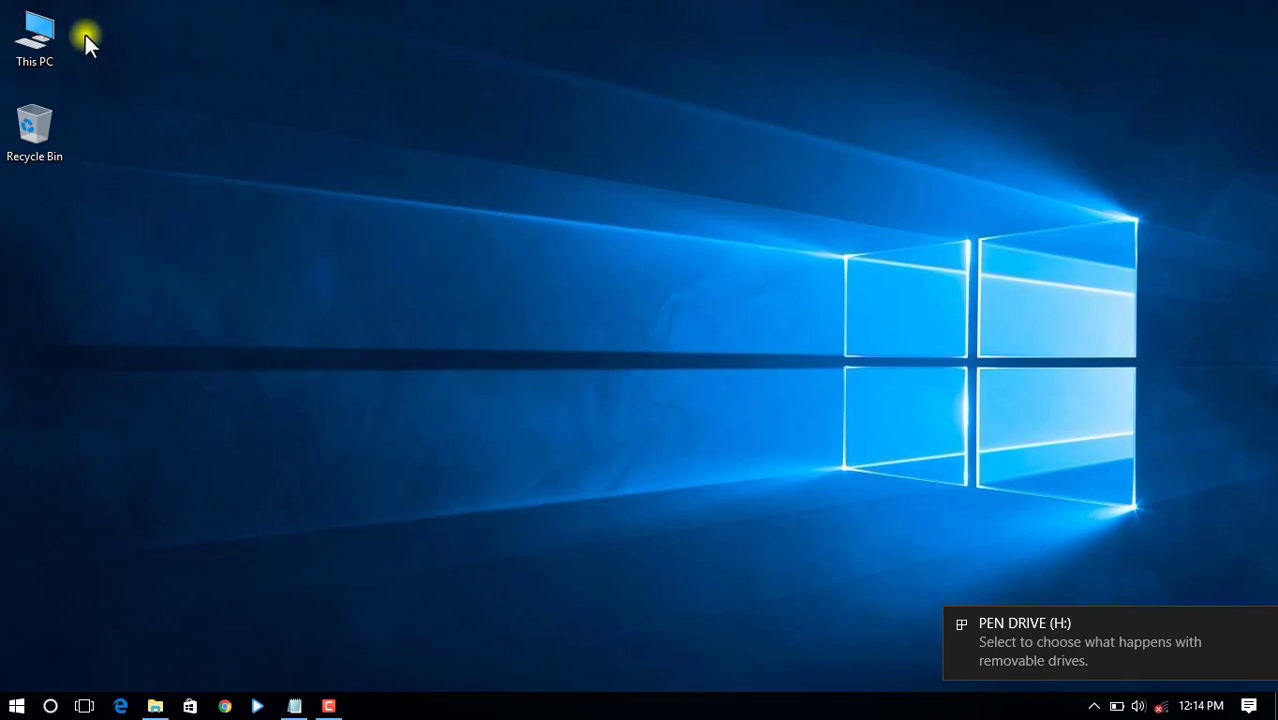
Drag the Photos folder from PEN DRIVE (H:) onto the desktop as a copy.
double_click(57, 42)
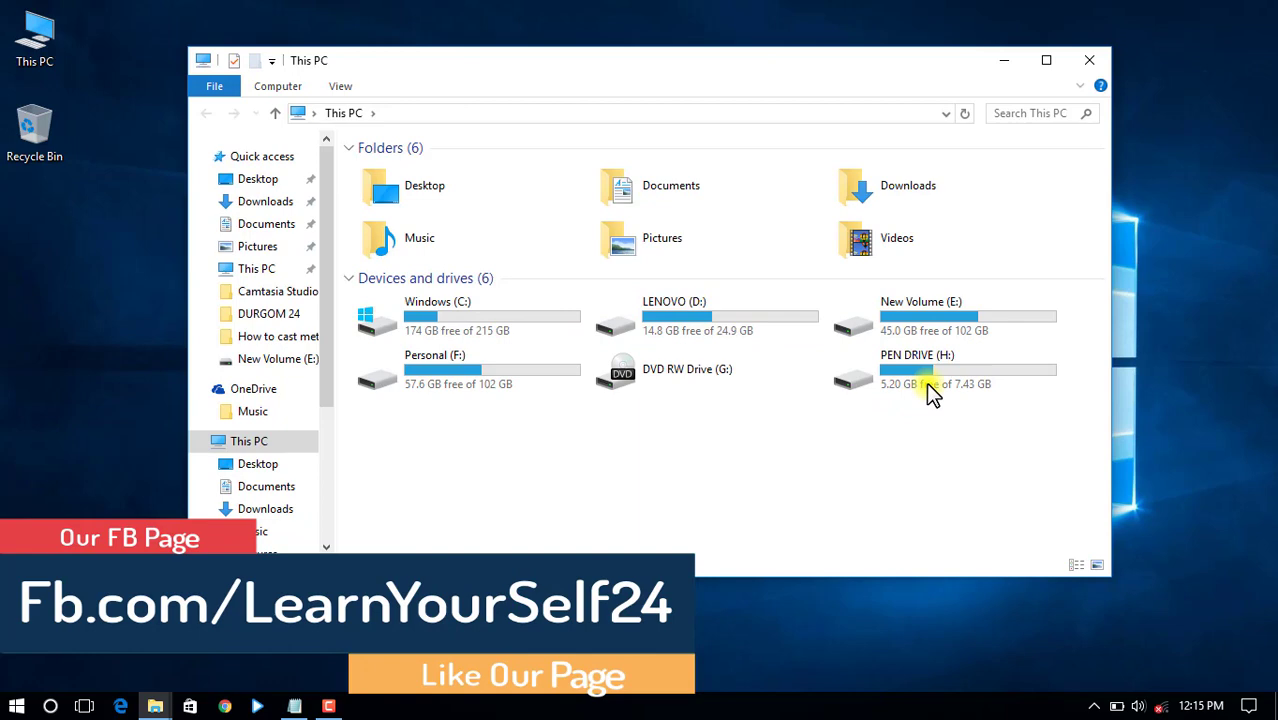
double_click(927, 384)
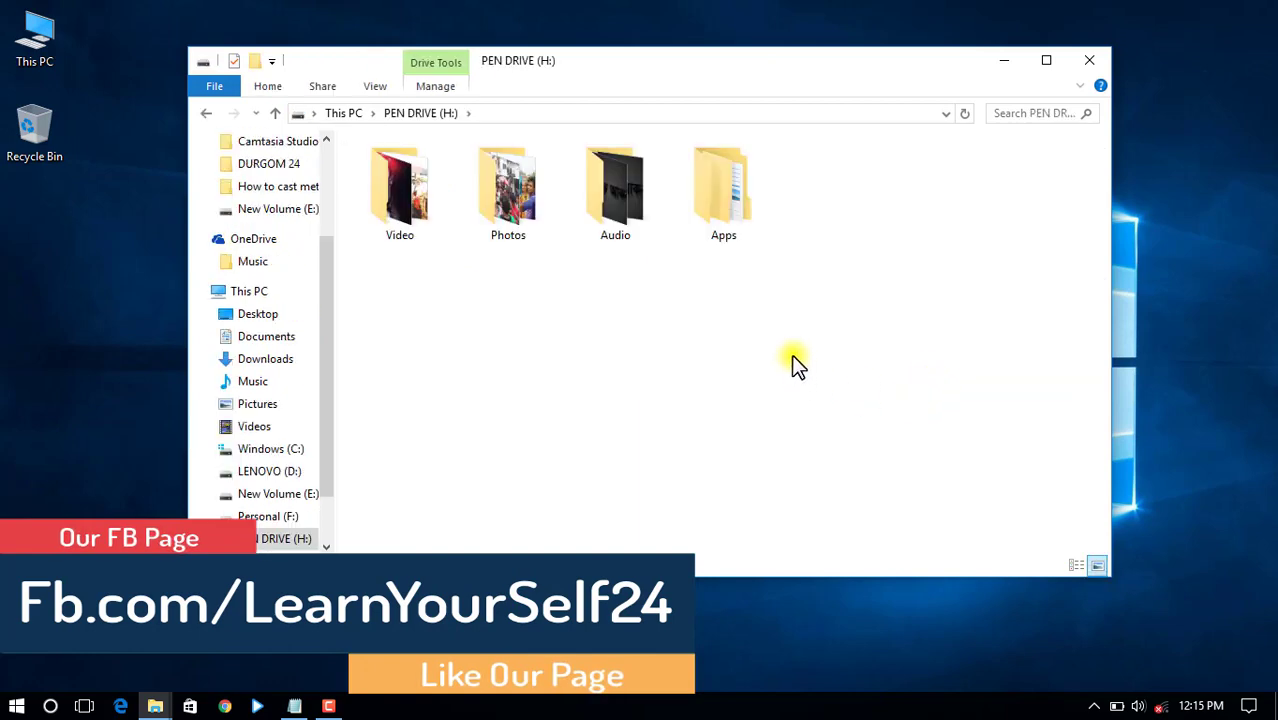
left_click_drag(515, 205, 1180, 30)
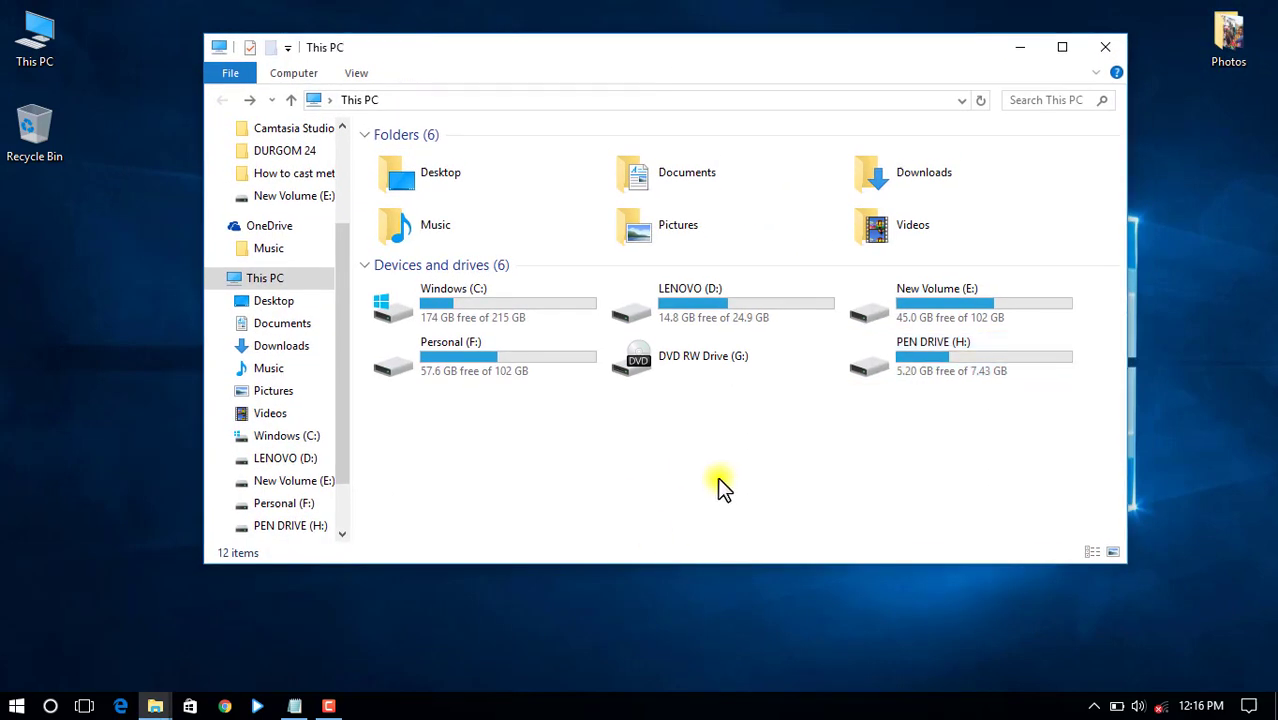
left_click(909, 364)
right_click(910, 364)
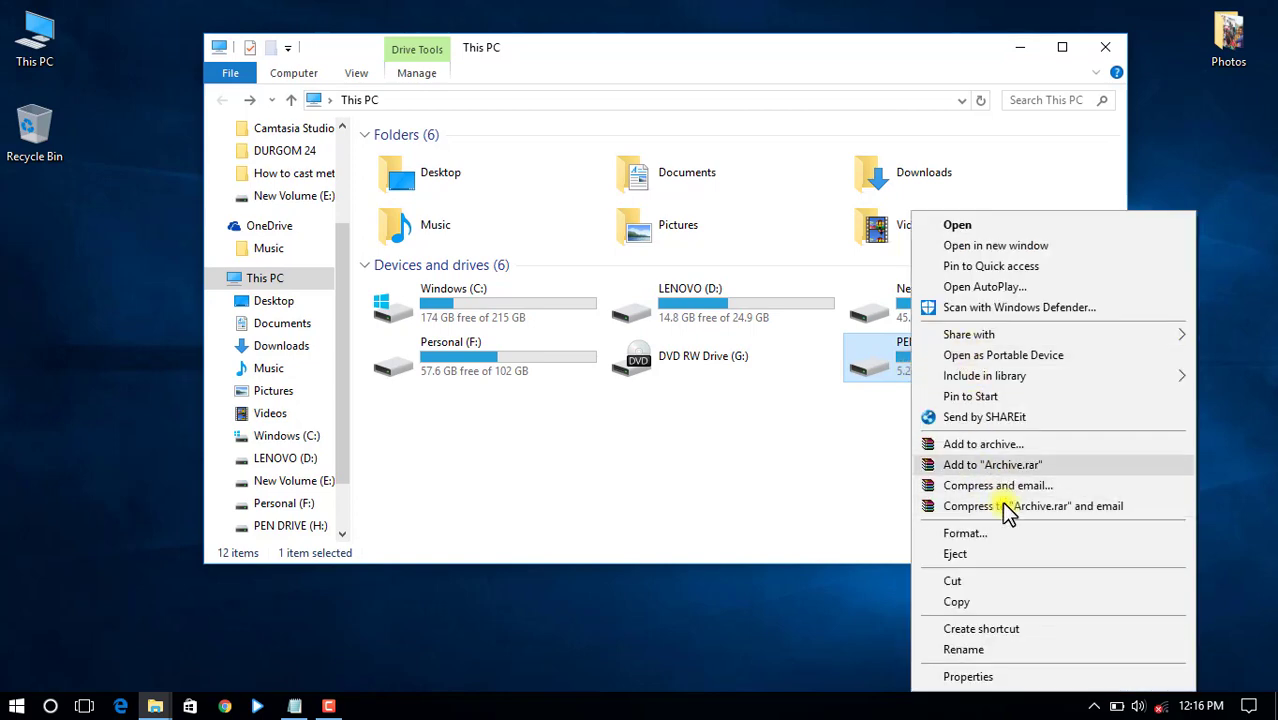
left_click(973, 680)
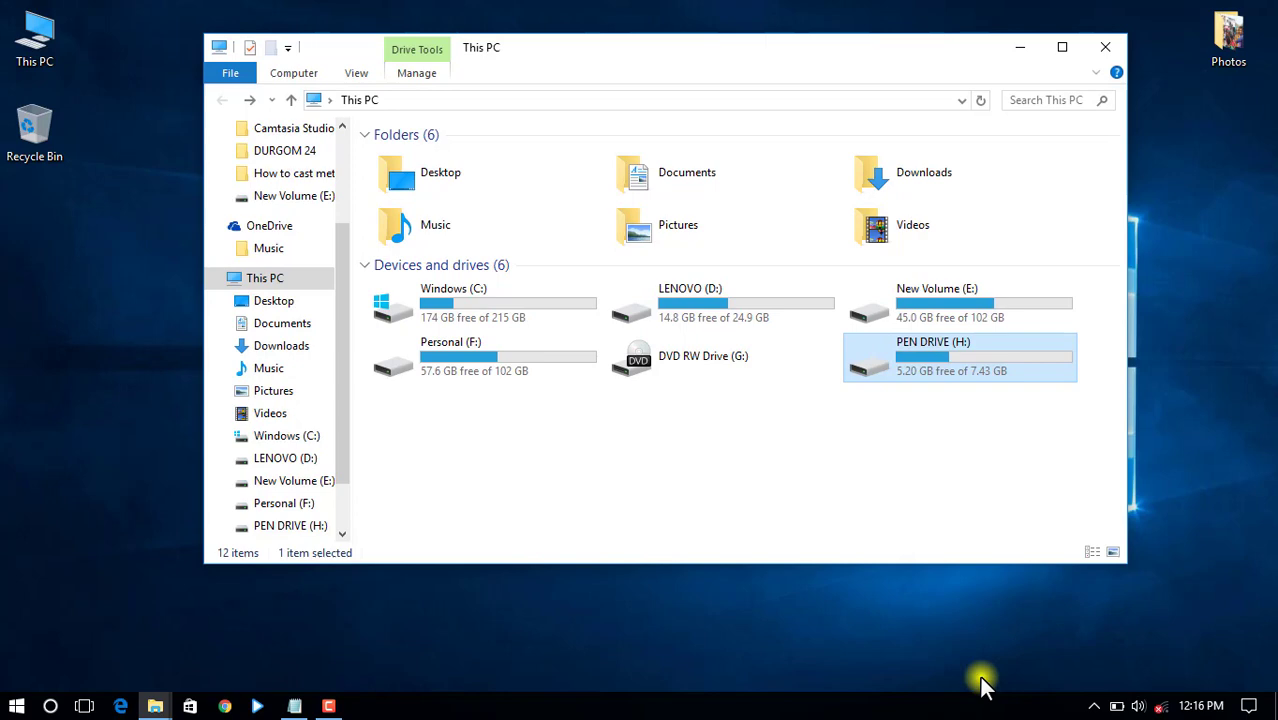
mouse_move(1042, 288)
left_mouse_down()
mouse_move(715, 69)
mouse_move(726, 80)
left_mouse_up()
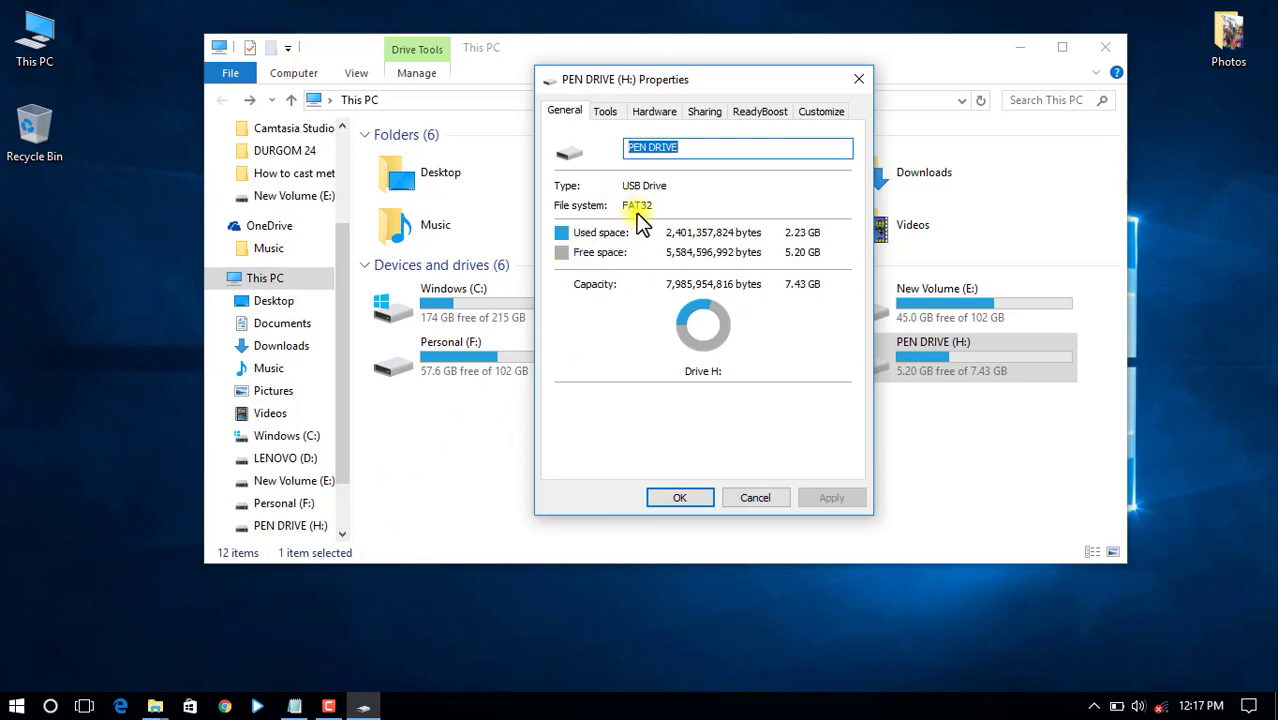
left_click(676, 499)
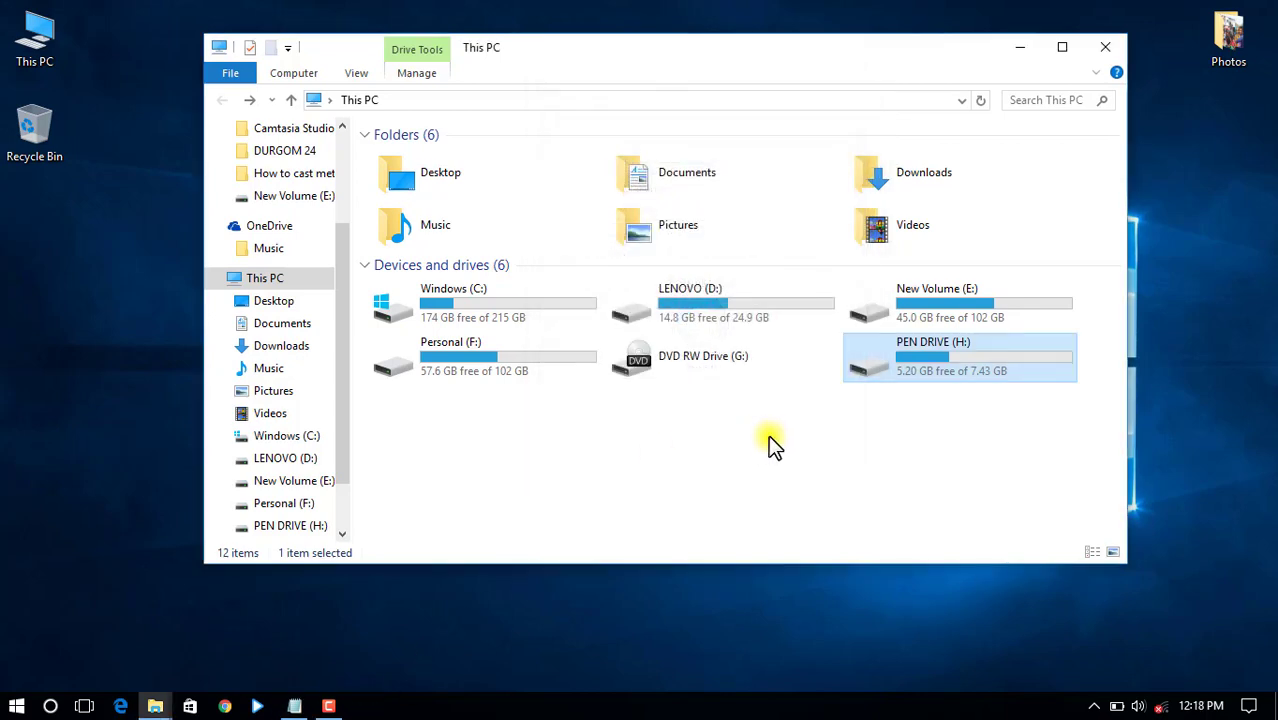
Format PEN DRIVE (H:) with the NTFS file system, accepting the data-erase warning.
right_click(910, 362)
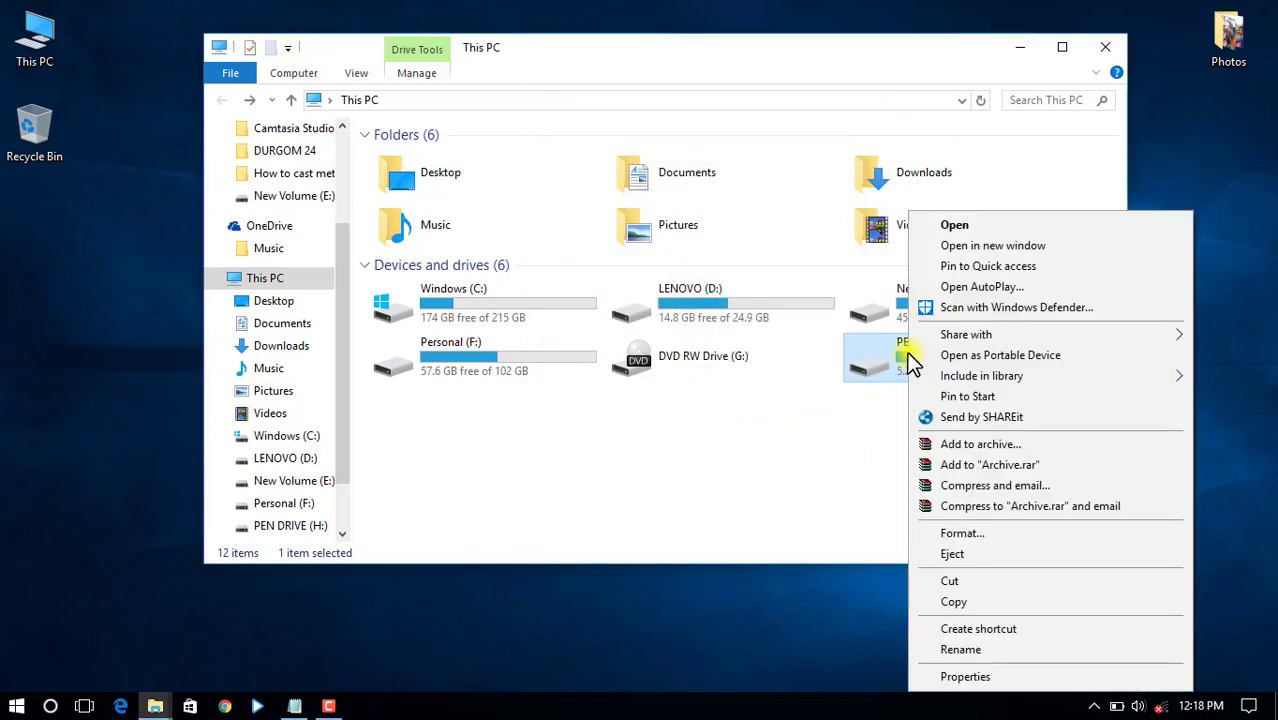
left_click(970, 531)
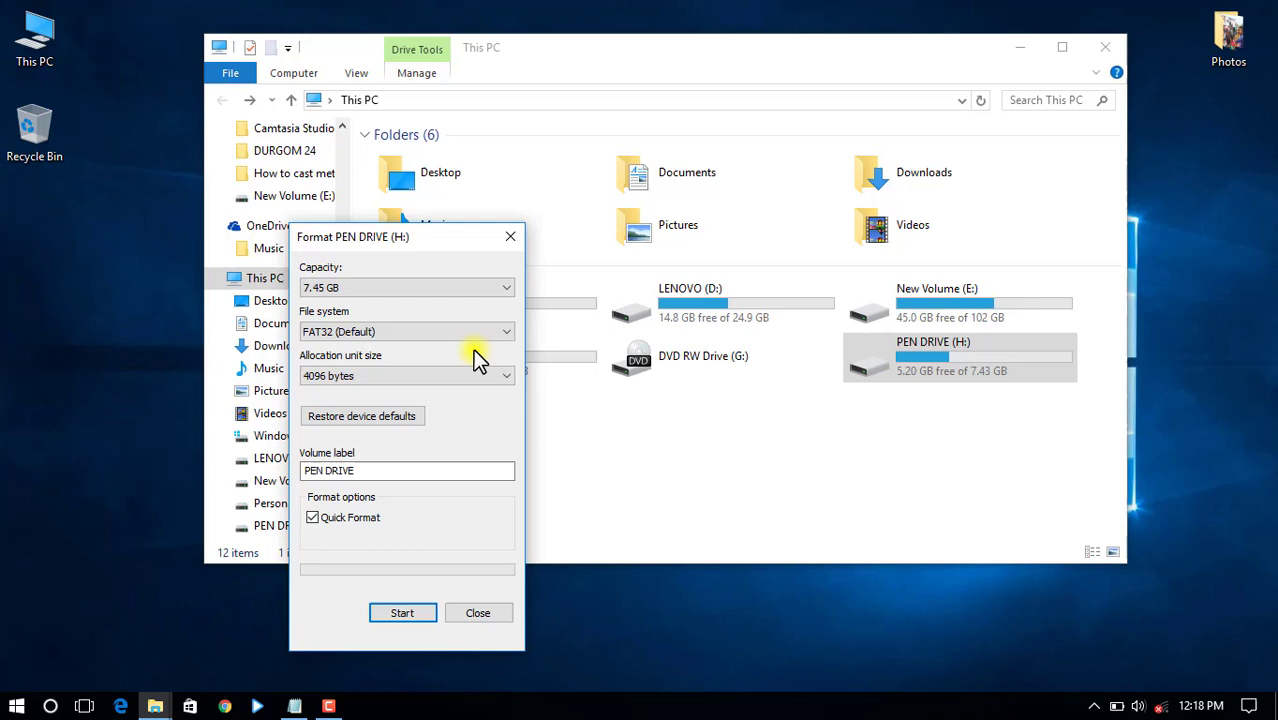
left_click(420, 335)
left_click(383, 351)
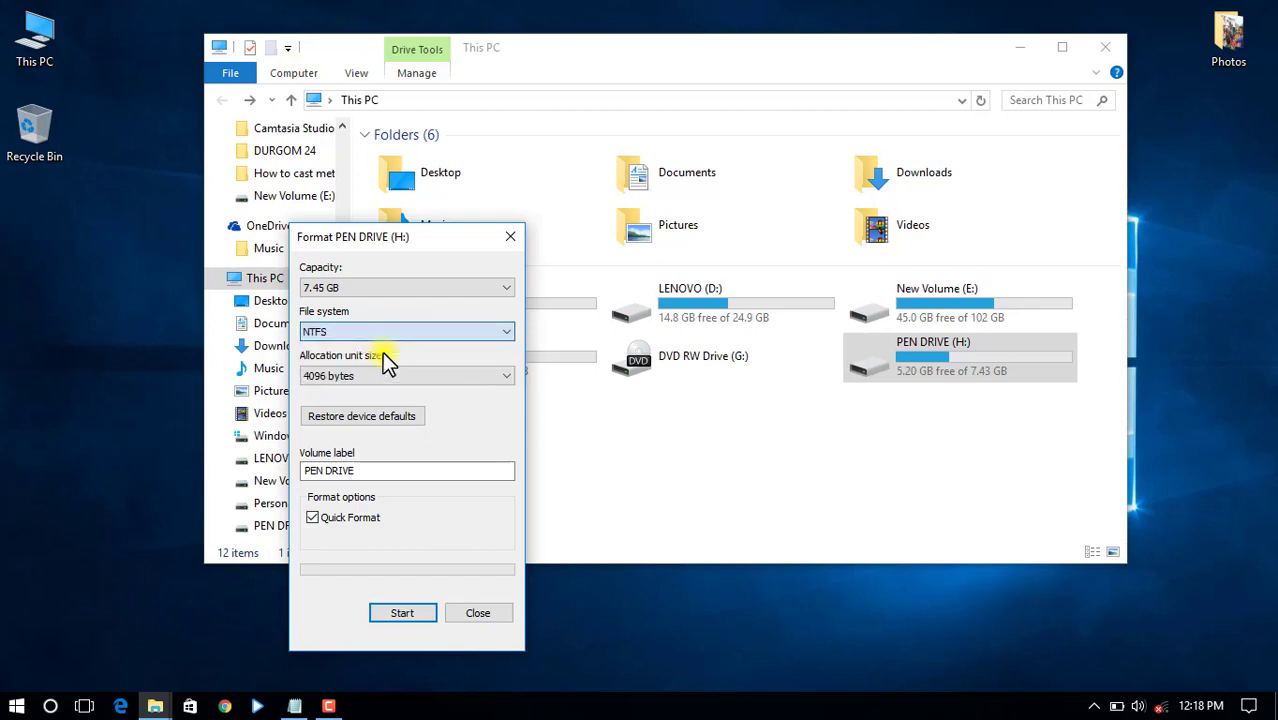
left_click(401, 614)
left_click(686, 354)
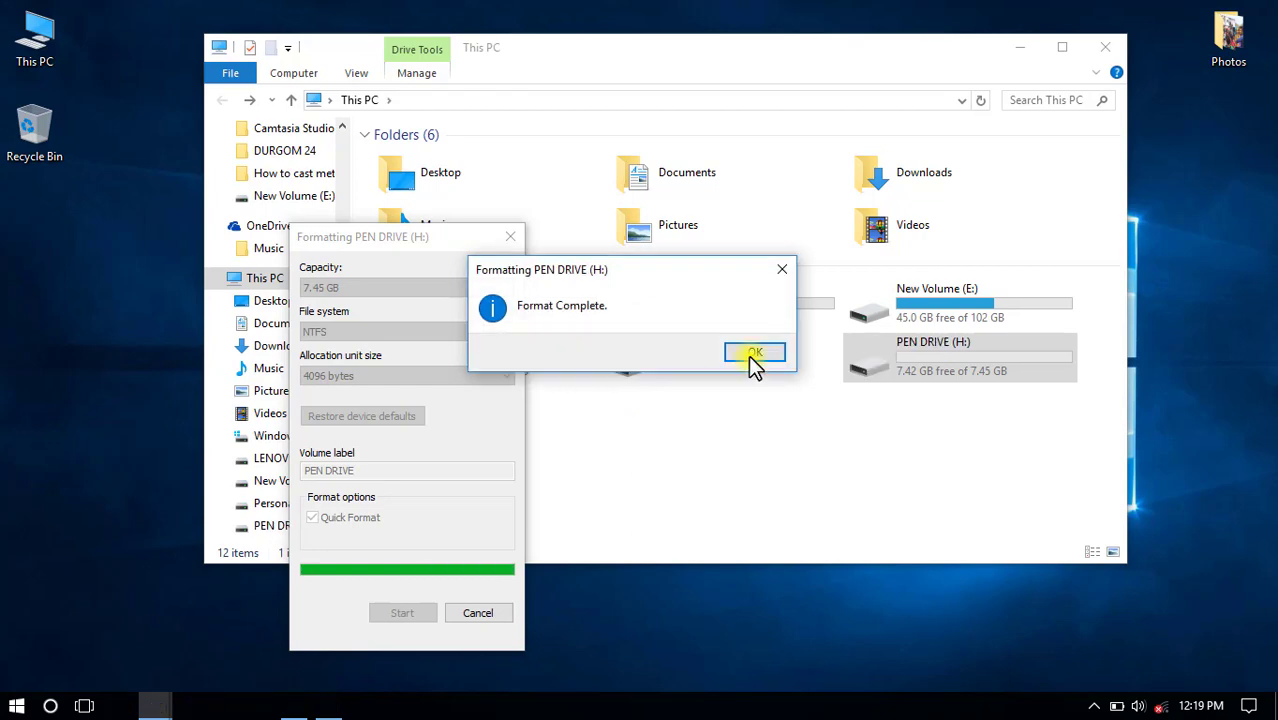
left_click(754, 358)
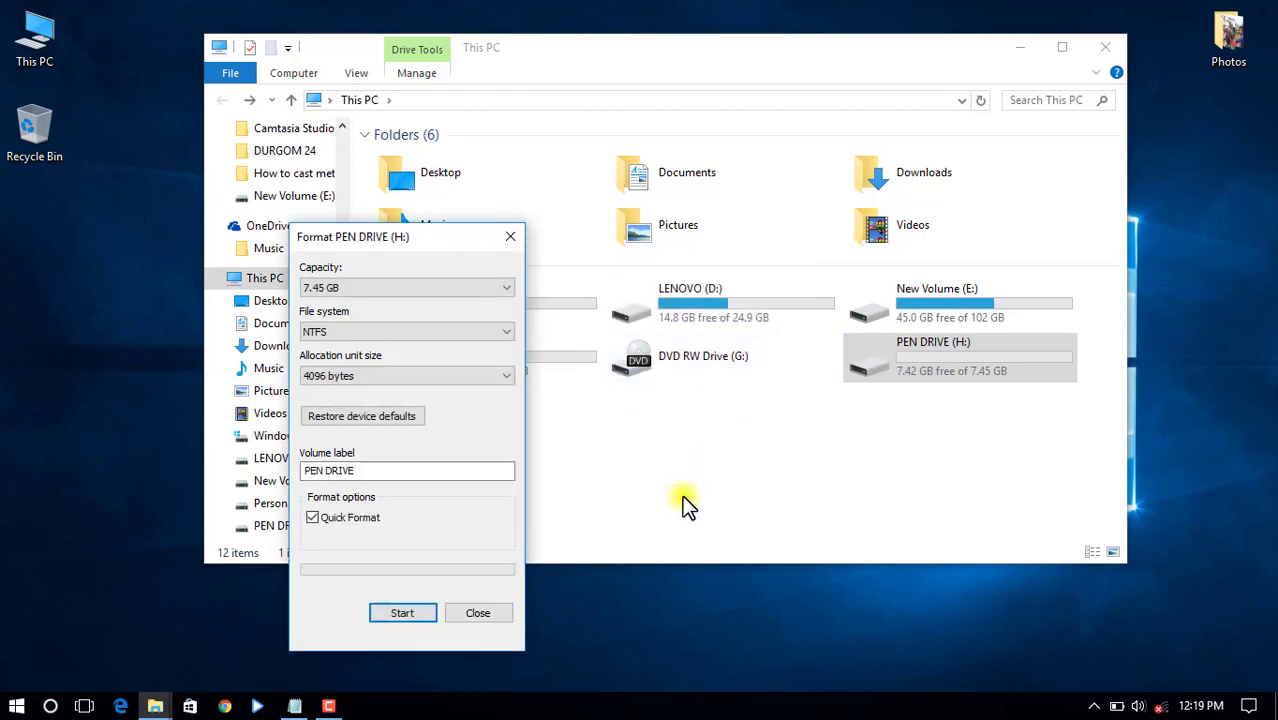
left_click(491, 610)
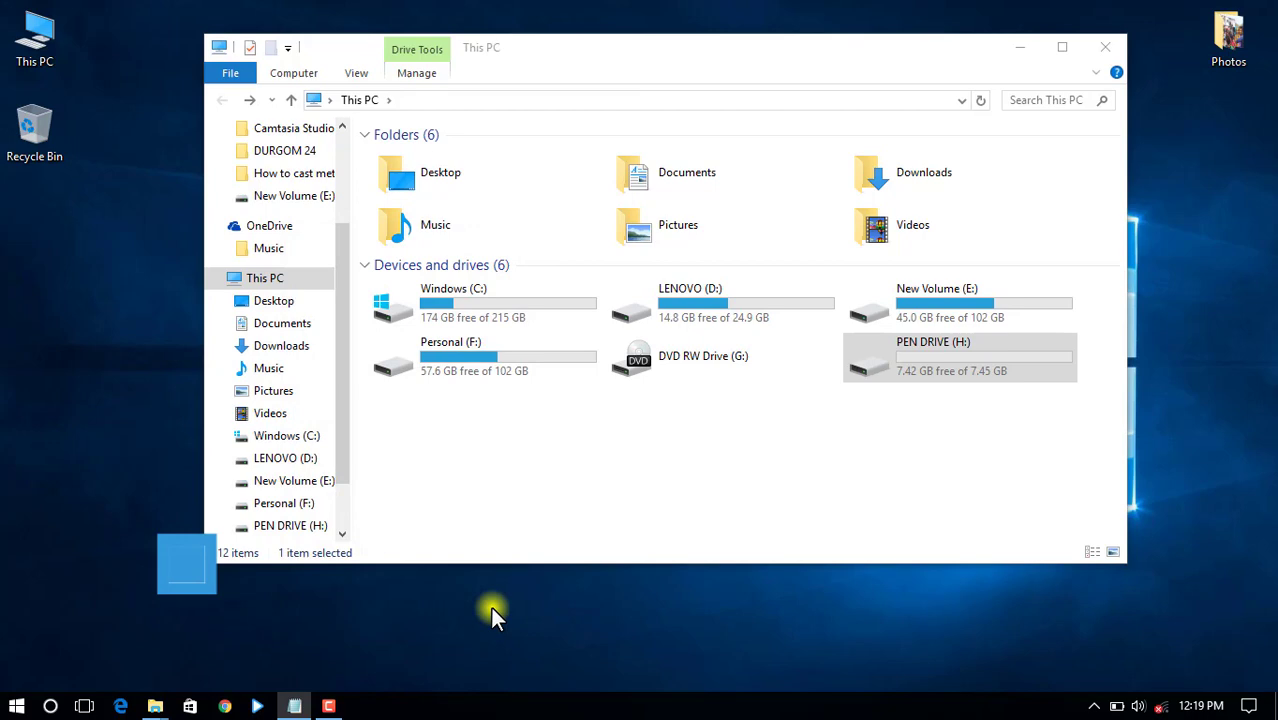
Open Disk Management from This PC and start shrinking PEN DRIVE (H:), offered 4510 MB.
left_click(1019, 47)
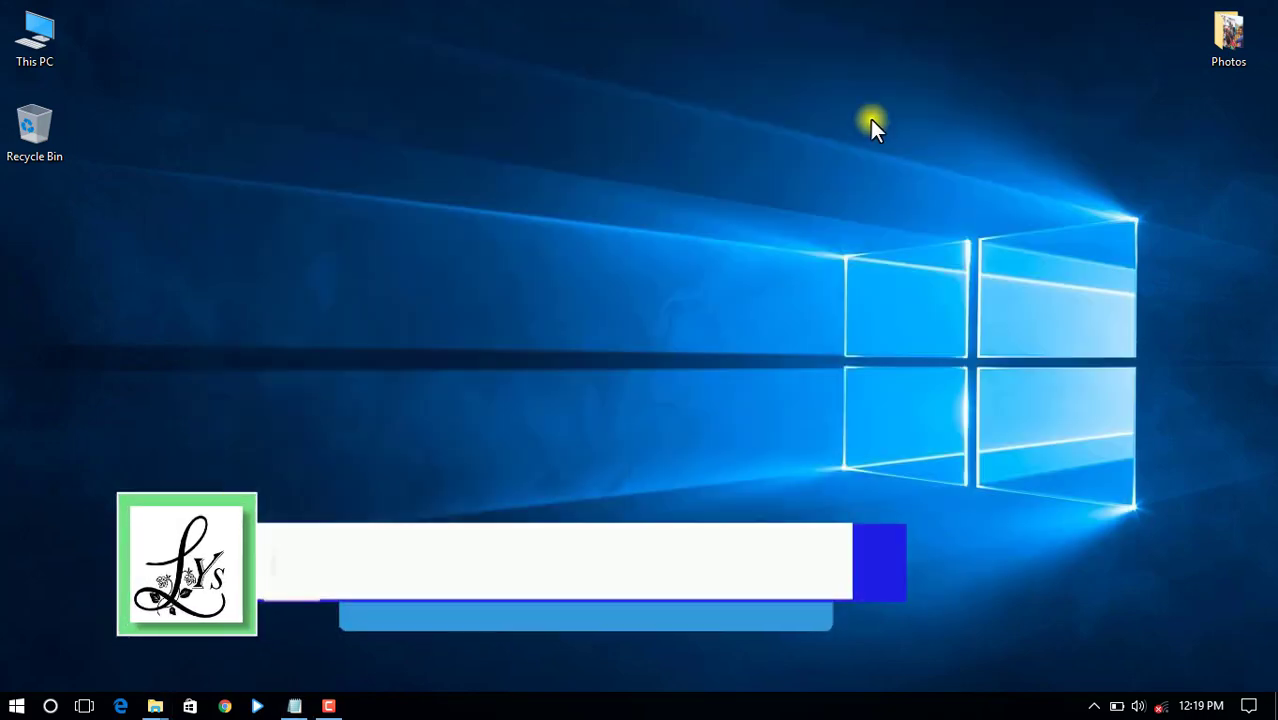
right_click(41, 38)
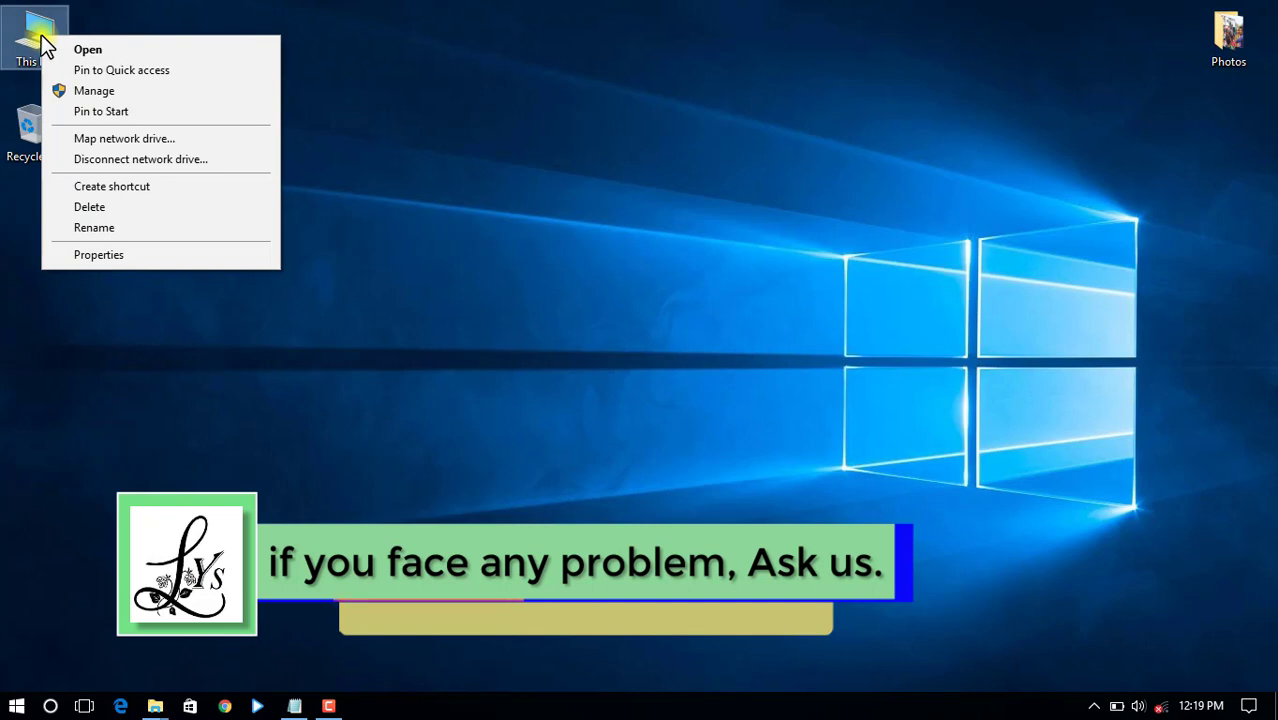
left_click(90, 91)
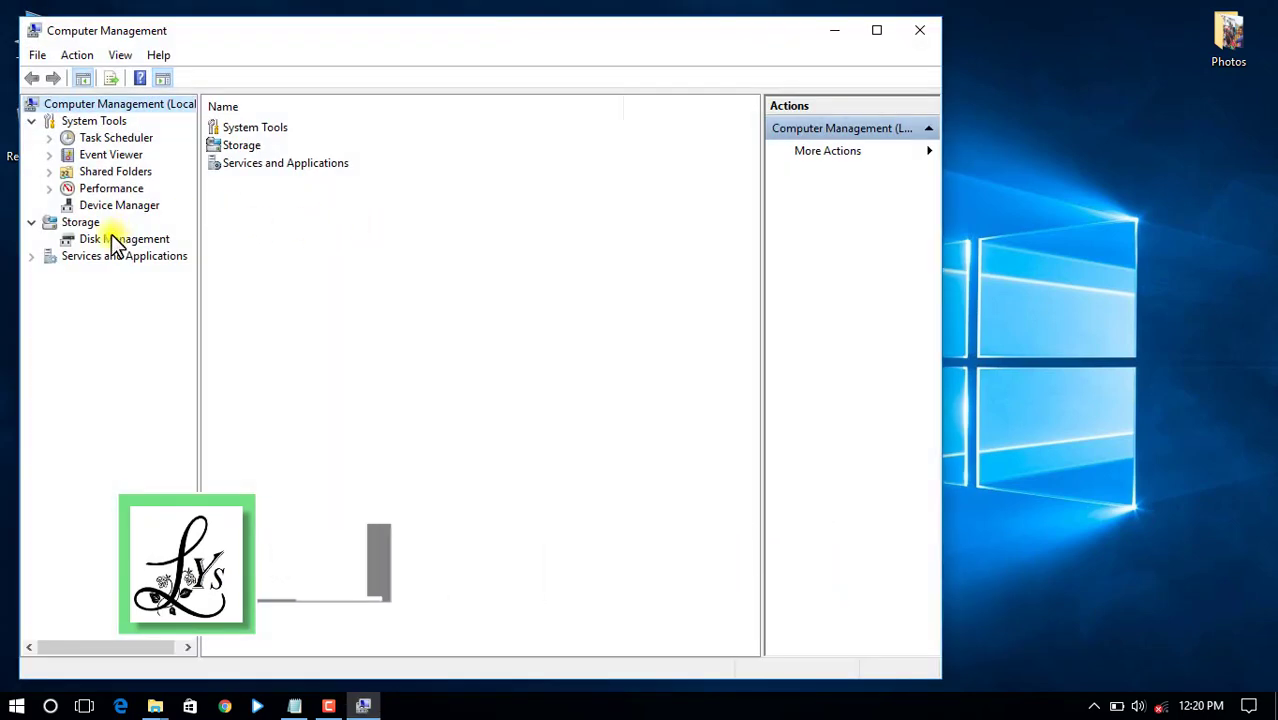
left_click(110, 240)
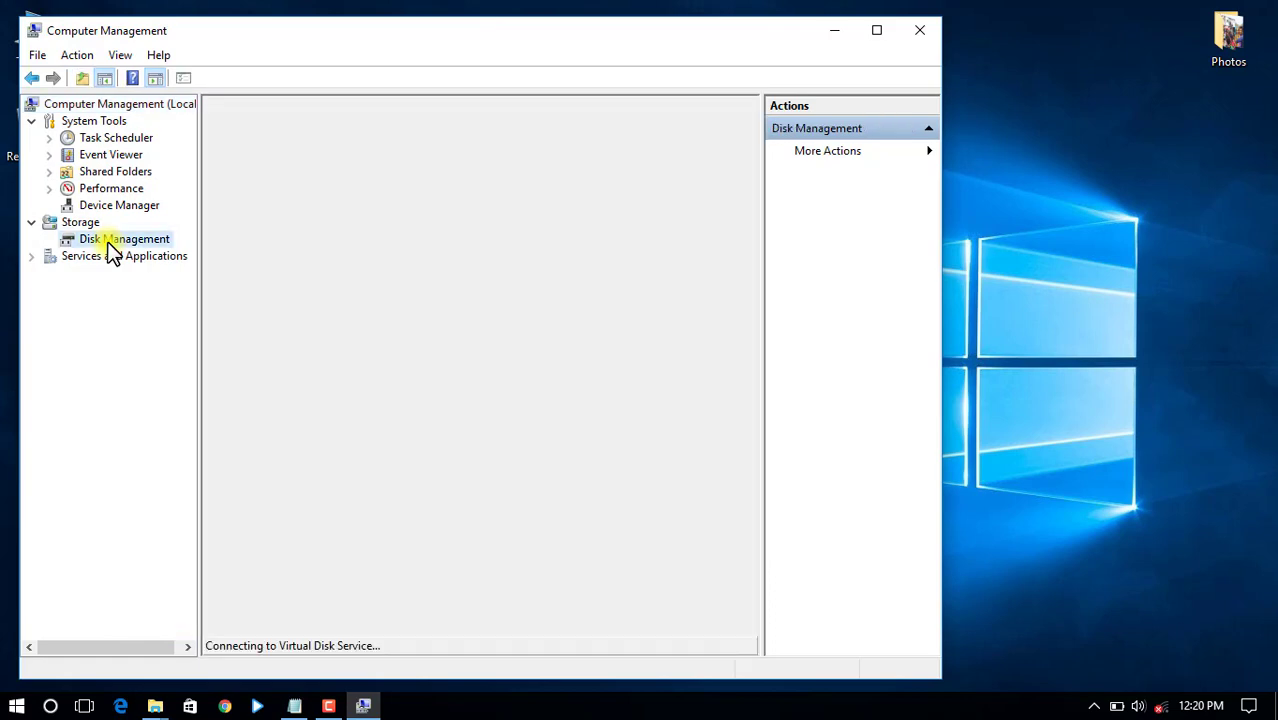
left_click(876, 31)
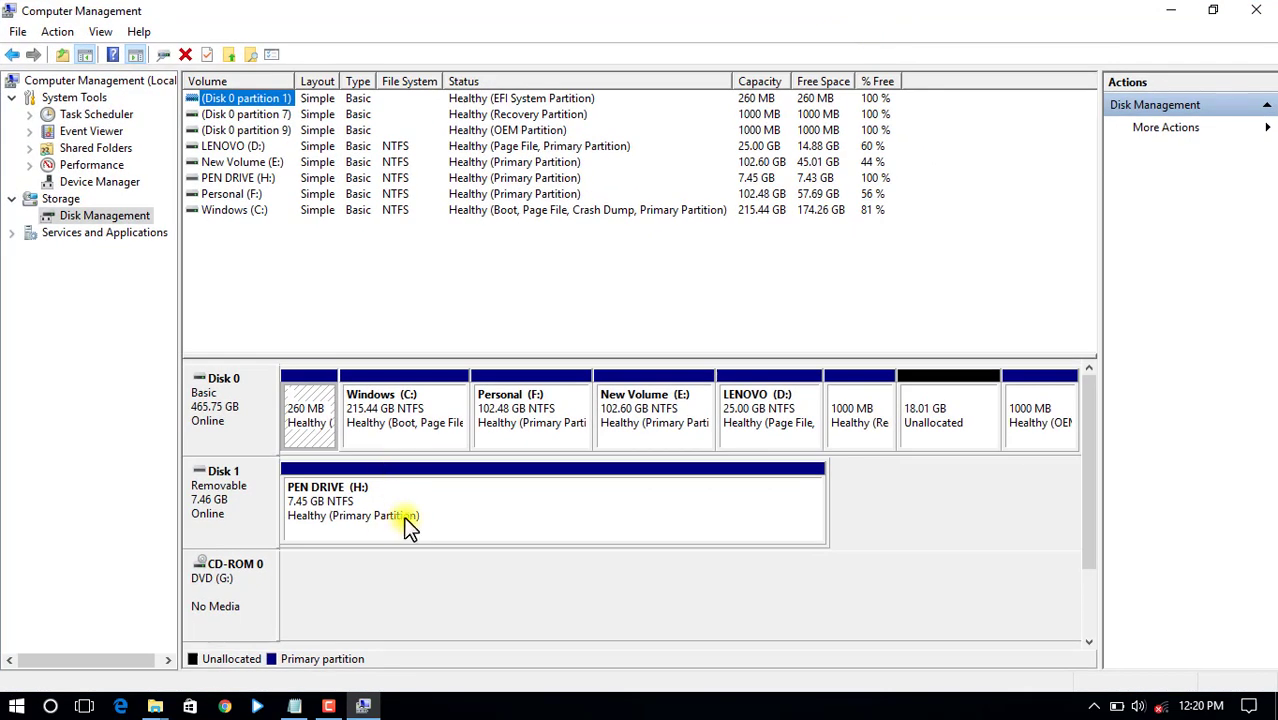
right_click(517, 503)
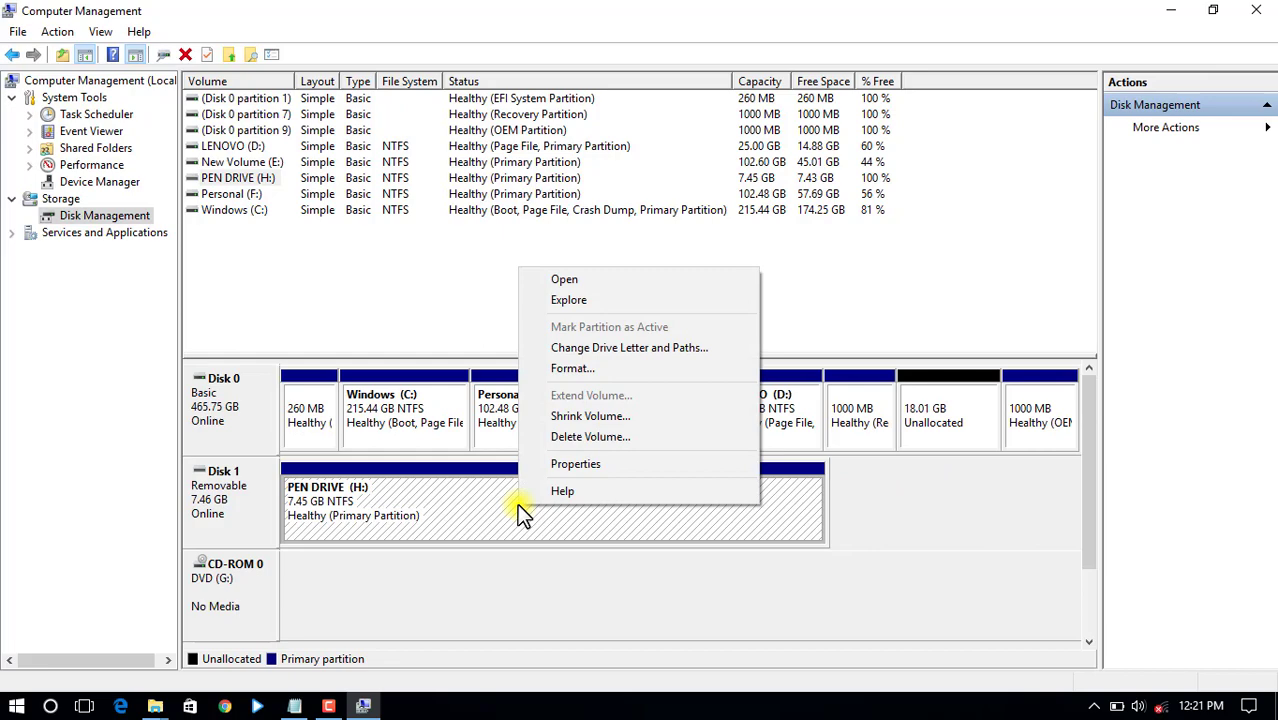
left_click(593, 416)
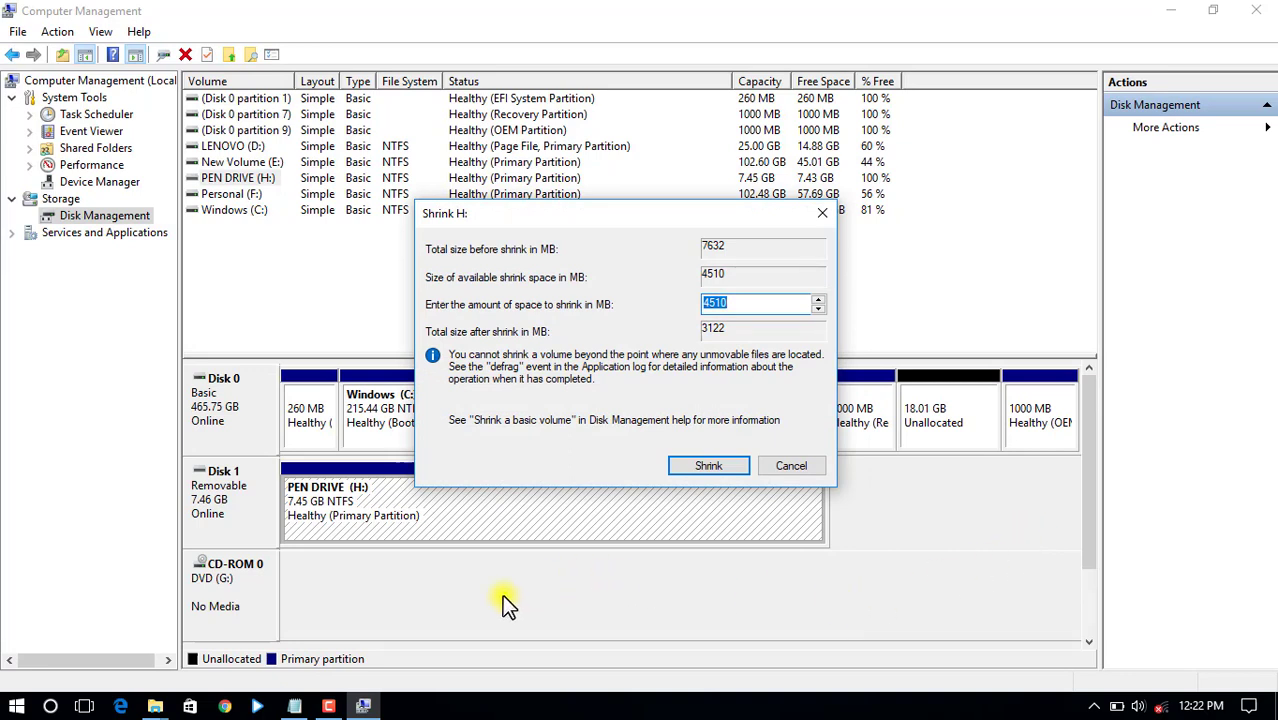
Launch Calculator and compute 5 × 1024 = 5,120 MB for a 5 GB partition.
left_click(50, 706)
type("ca")
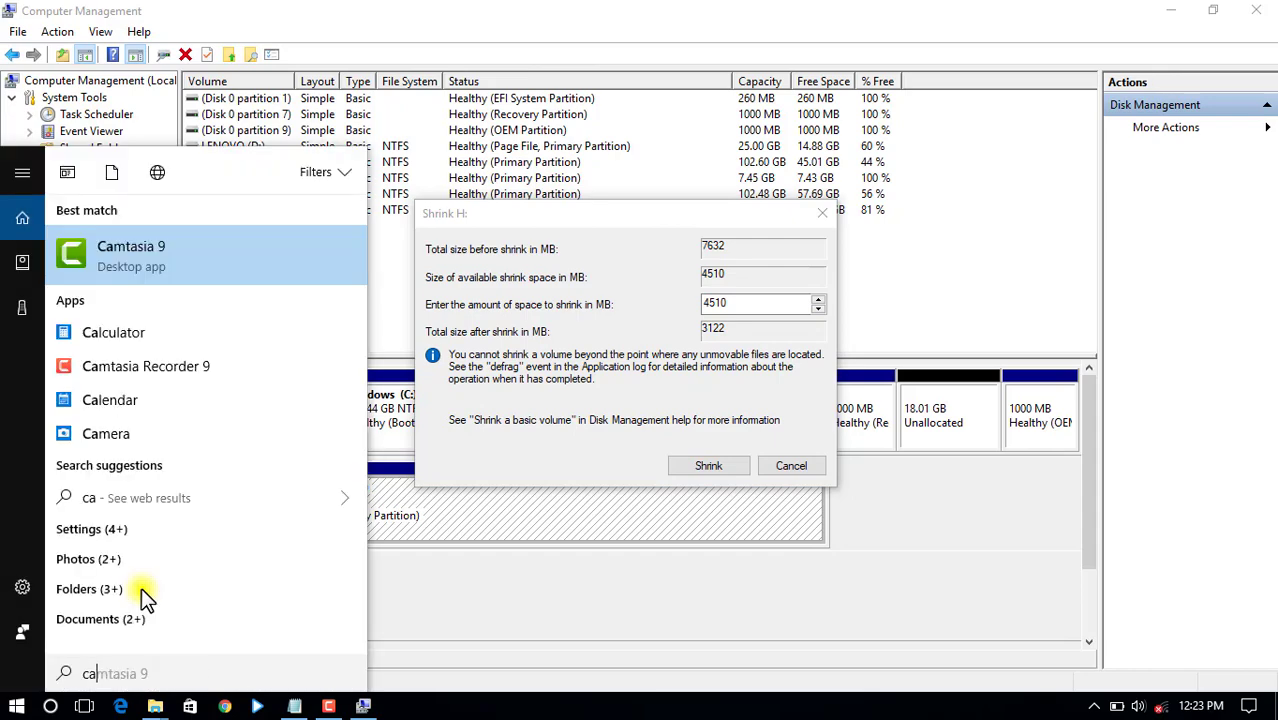
type("l")
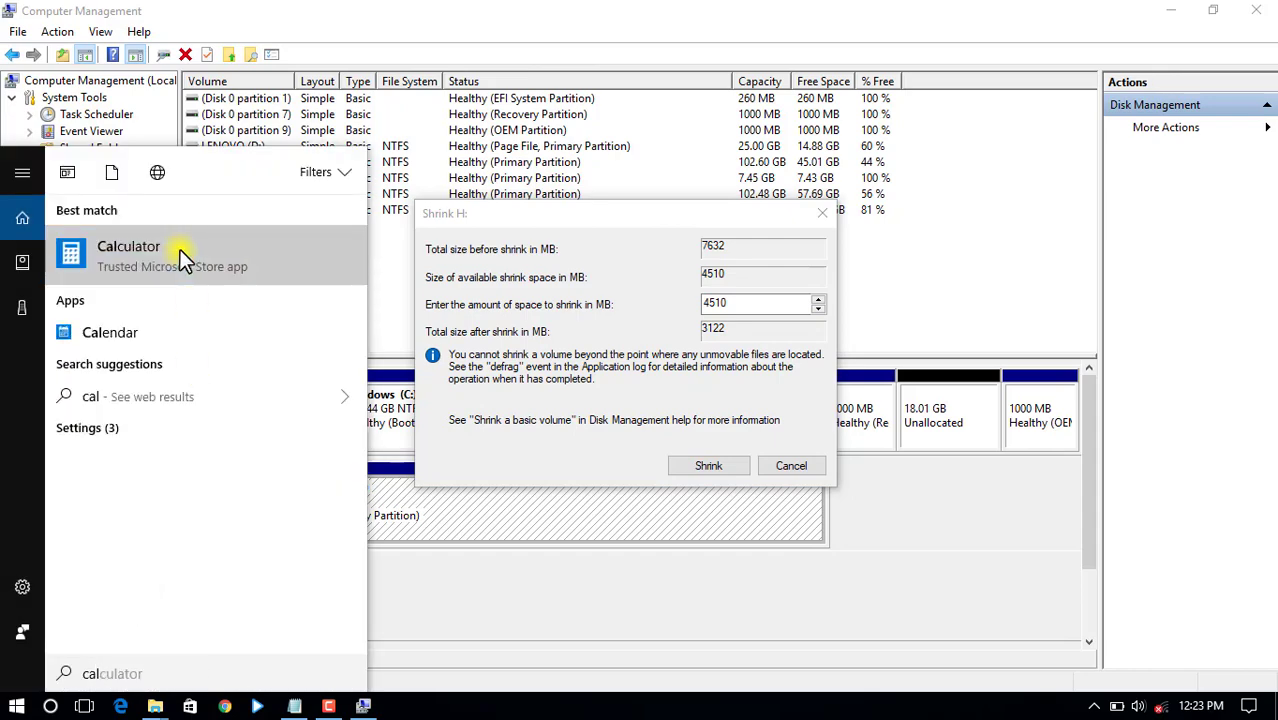
left_click(177, 251)
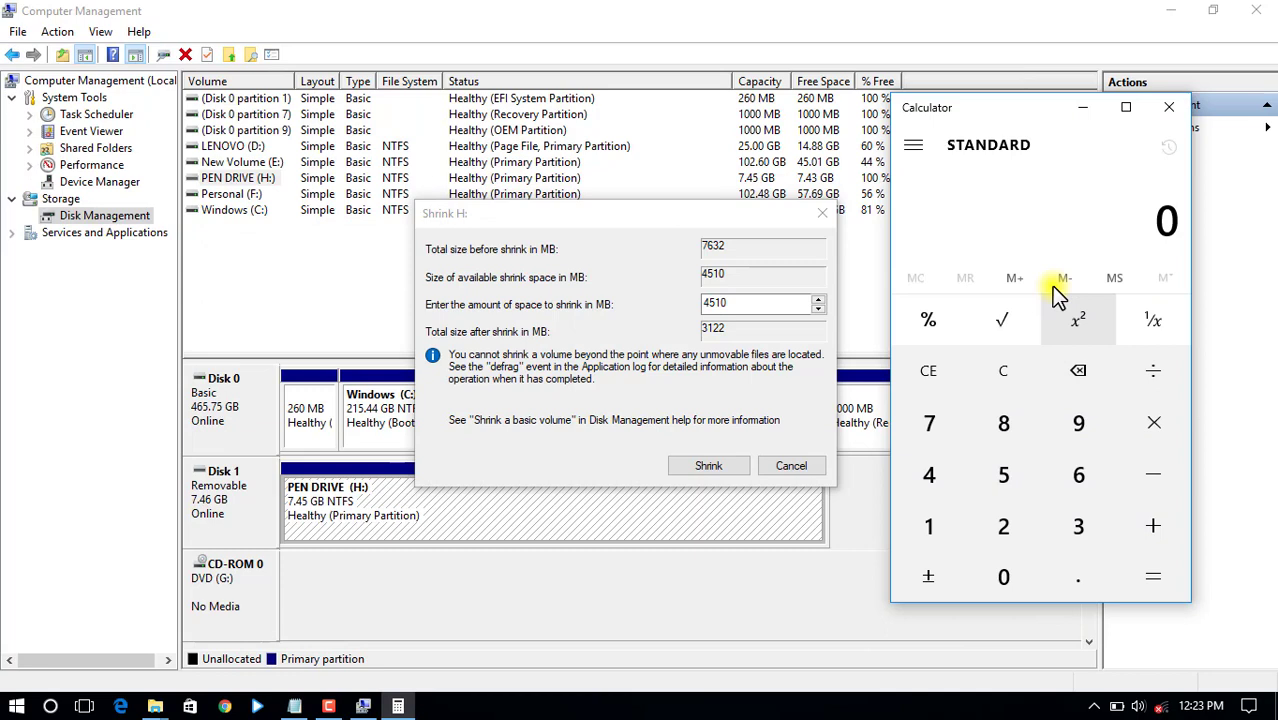
left_click(1003, 476)
left_click(1153, 422)
left_click(929, 527)
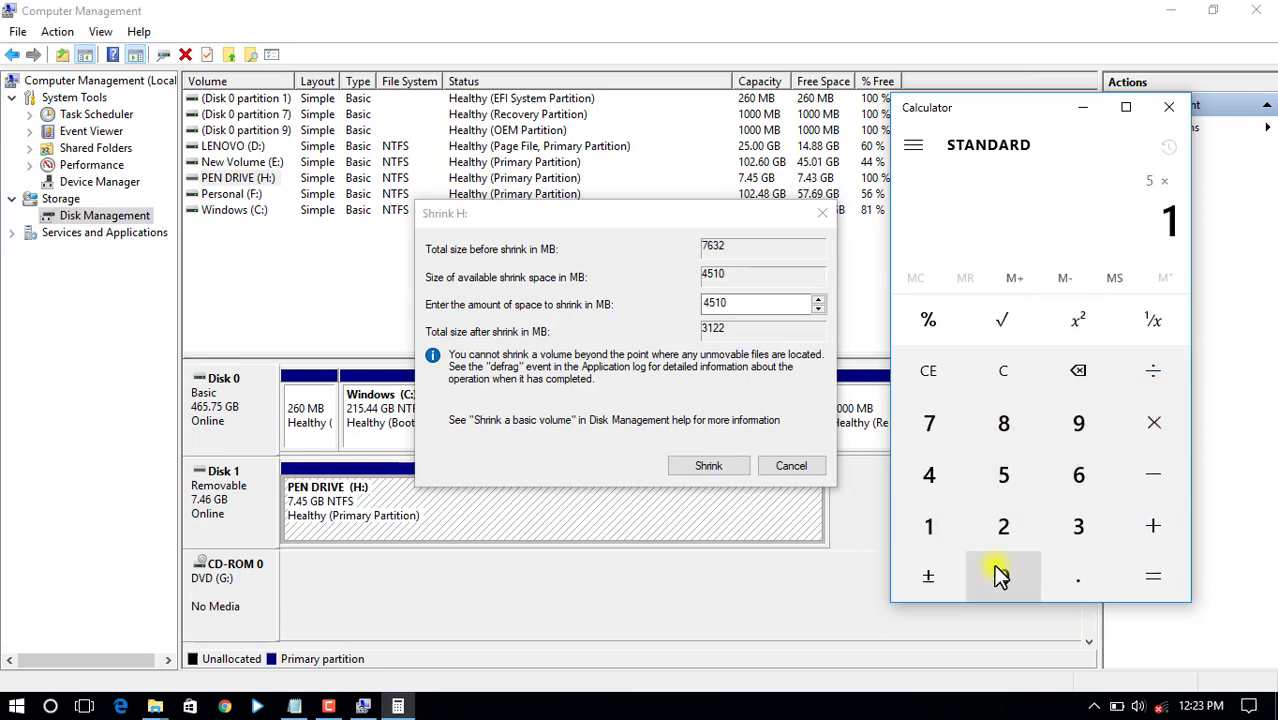
left_click(1003, 577)
left_click(1003, 527)
left_click(942, 489)
left_click(1156, 574)
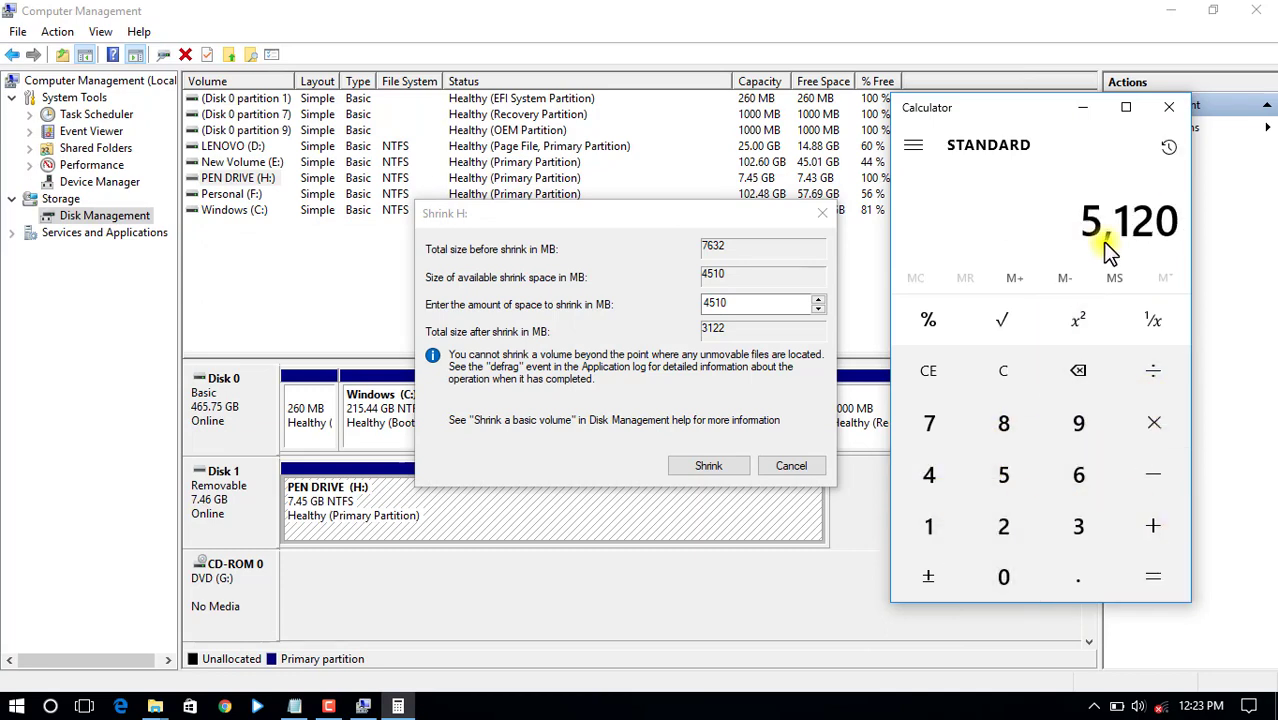
left_click(1092, 108)
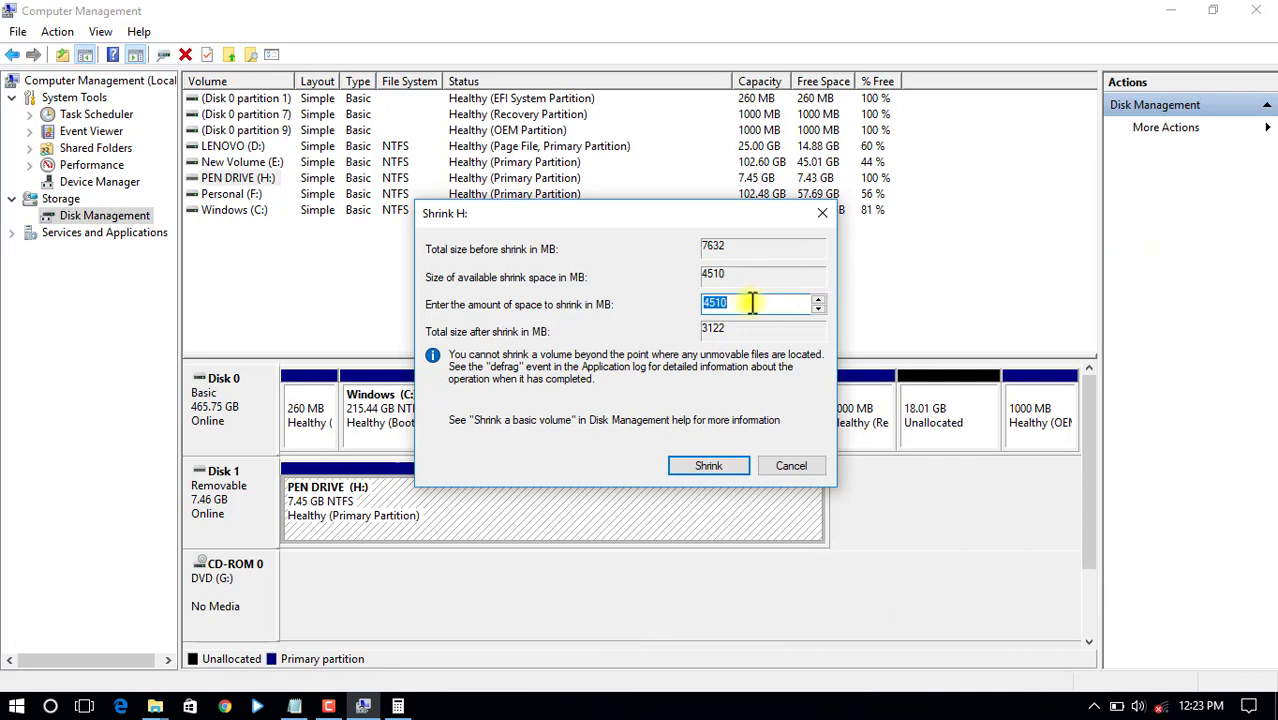
Replace the 4510 MB shrink amount with 5120.
key("BackSpace")
type("5120")
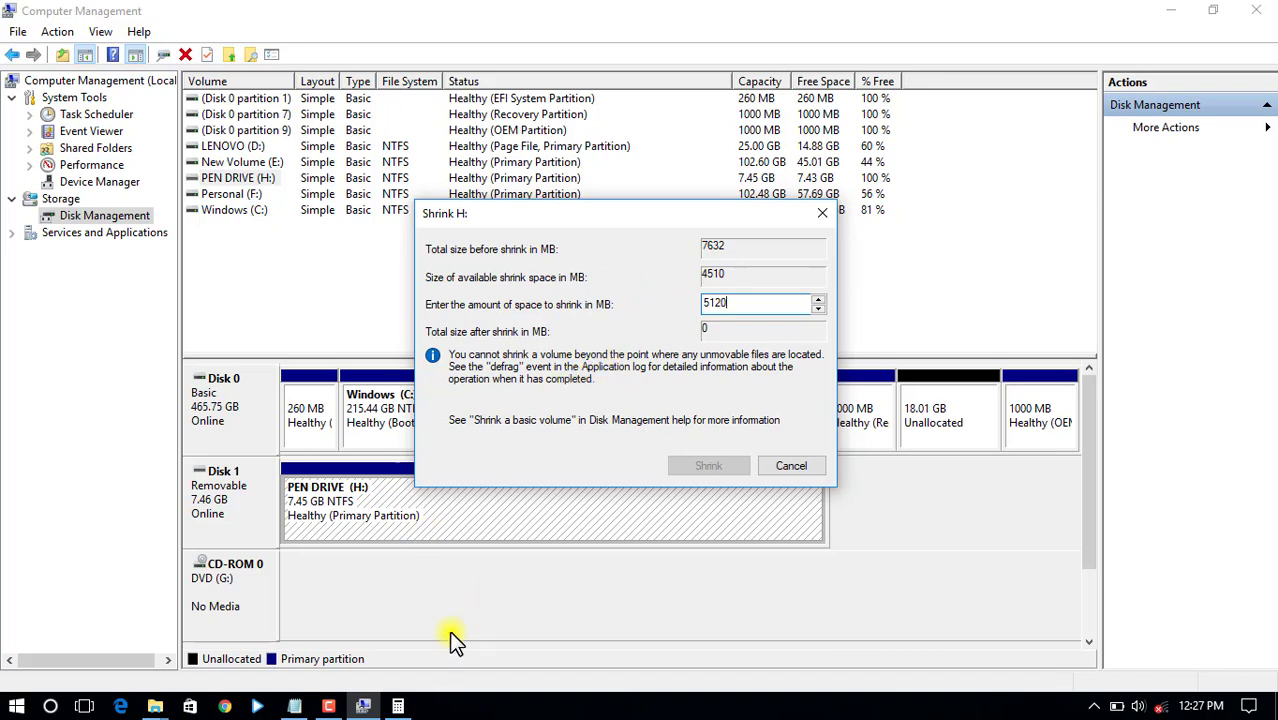
Compute 4 × 1024 = 4,096 in Calculator.
left_click(398, 706)
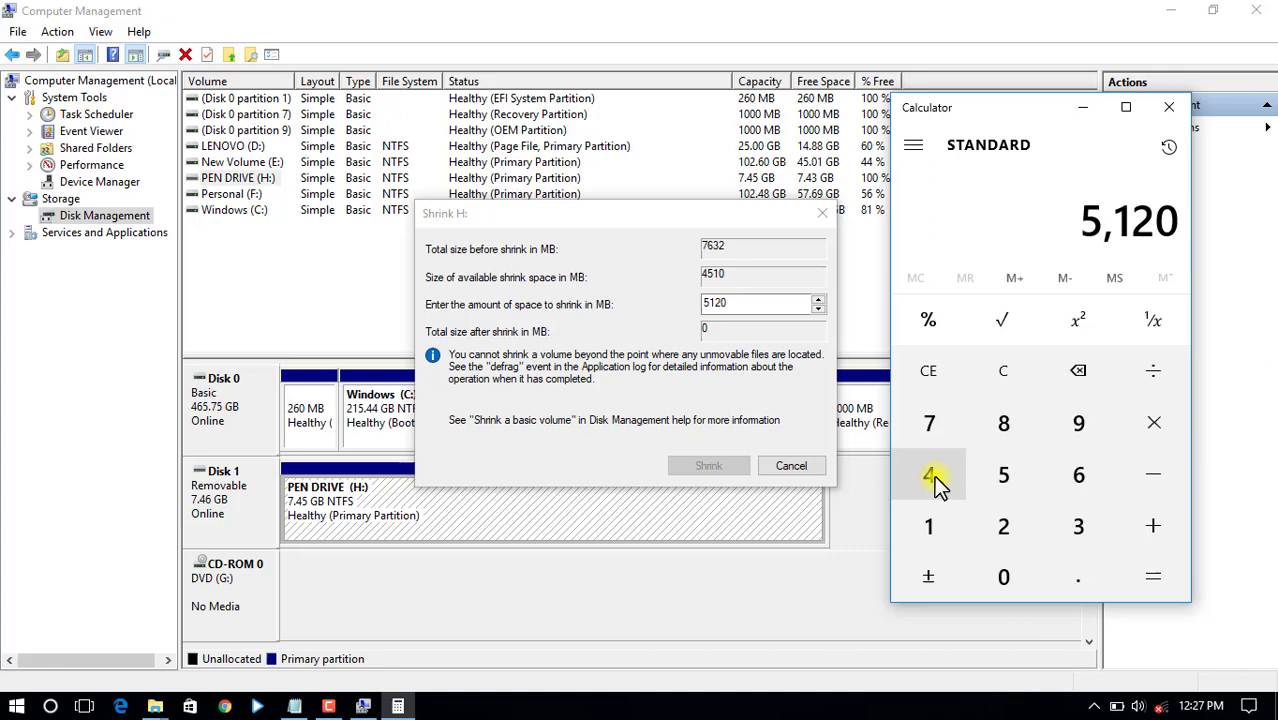
left_click(935, 480)
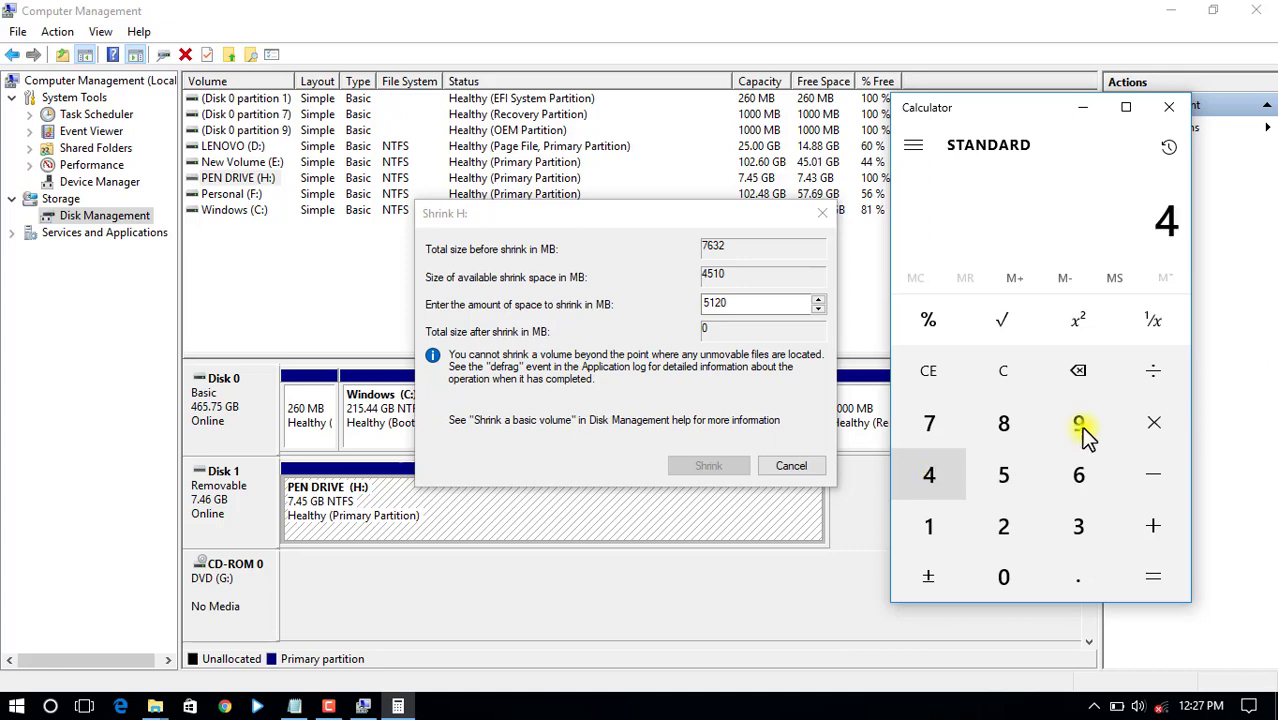
left_click(1155, 430)
left_click(940, 527)
left_click(1001, 578)
left_click(1003, 527)
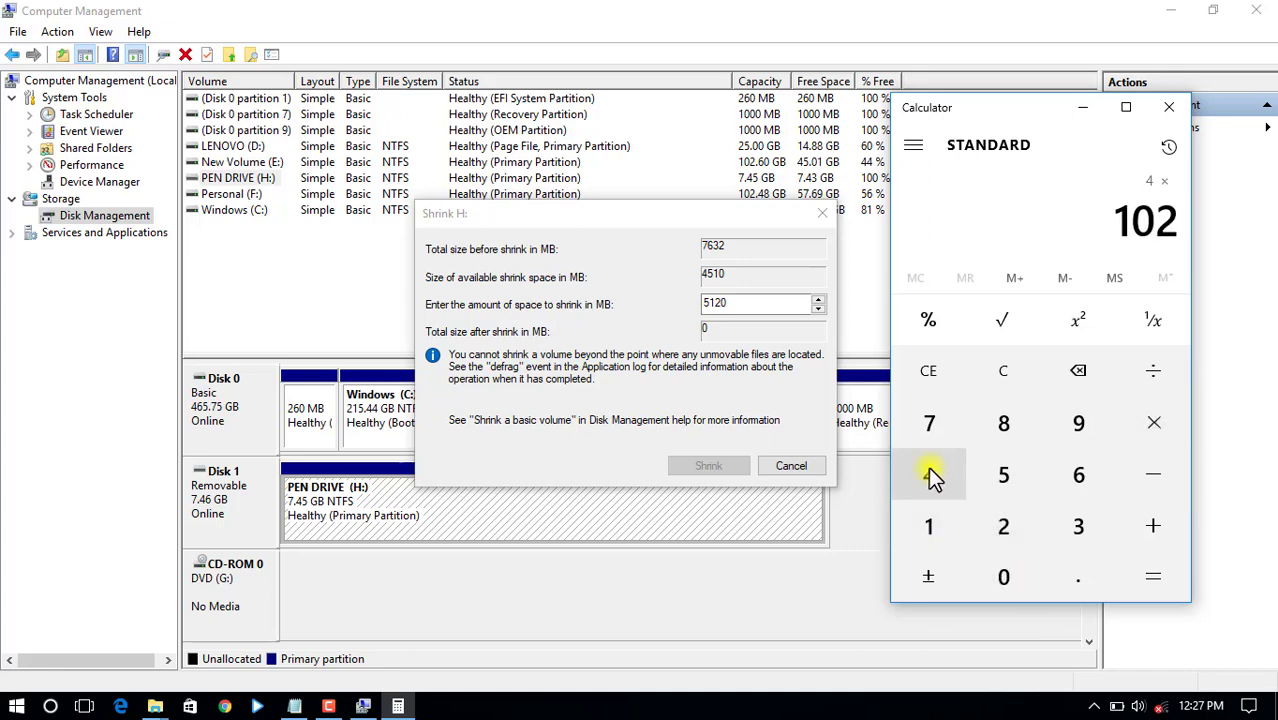
left_click(929, 474)
left_click(1157, 579)
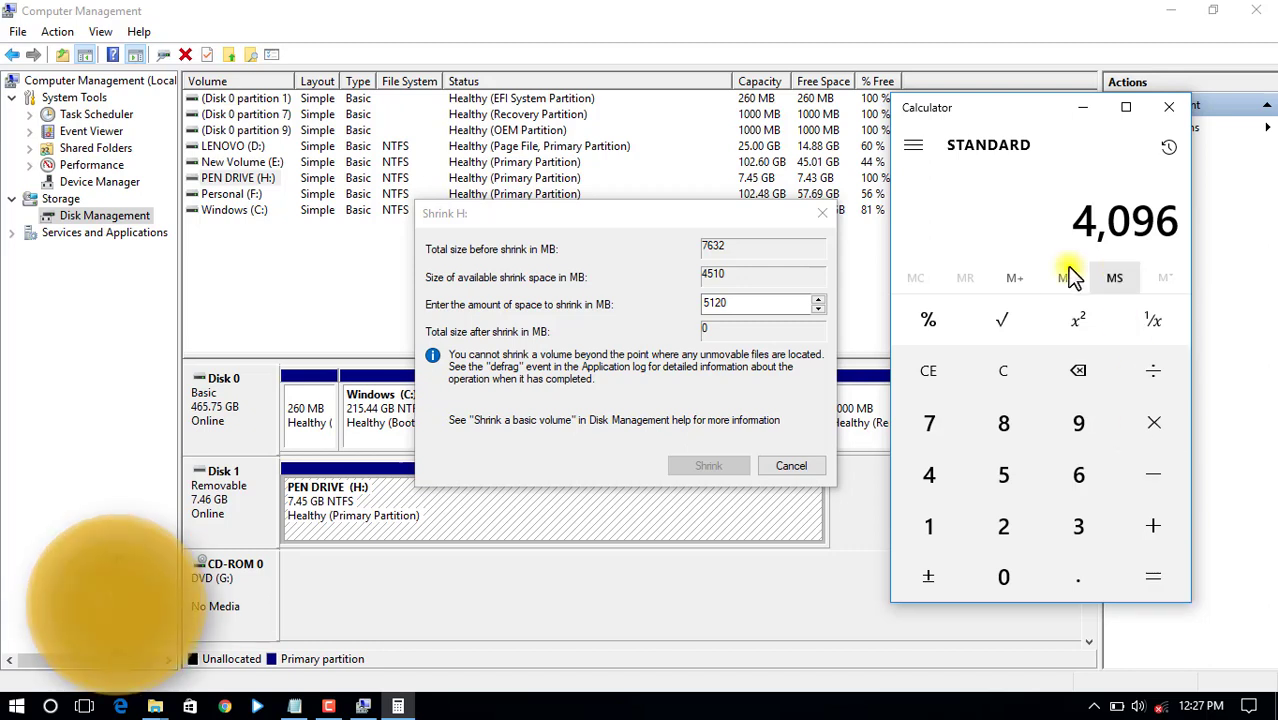
left_click(1082, 107)
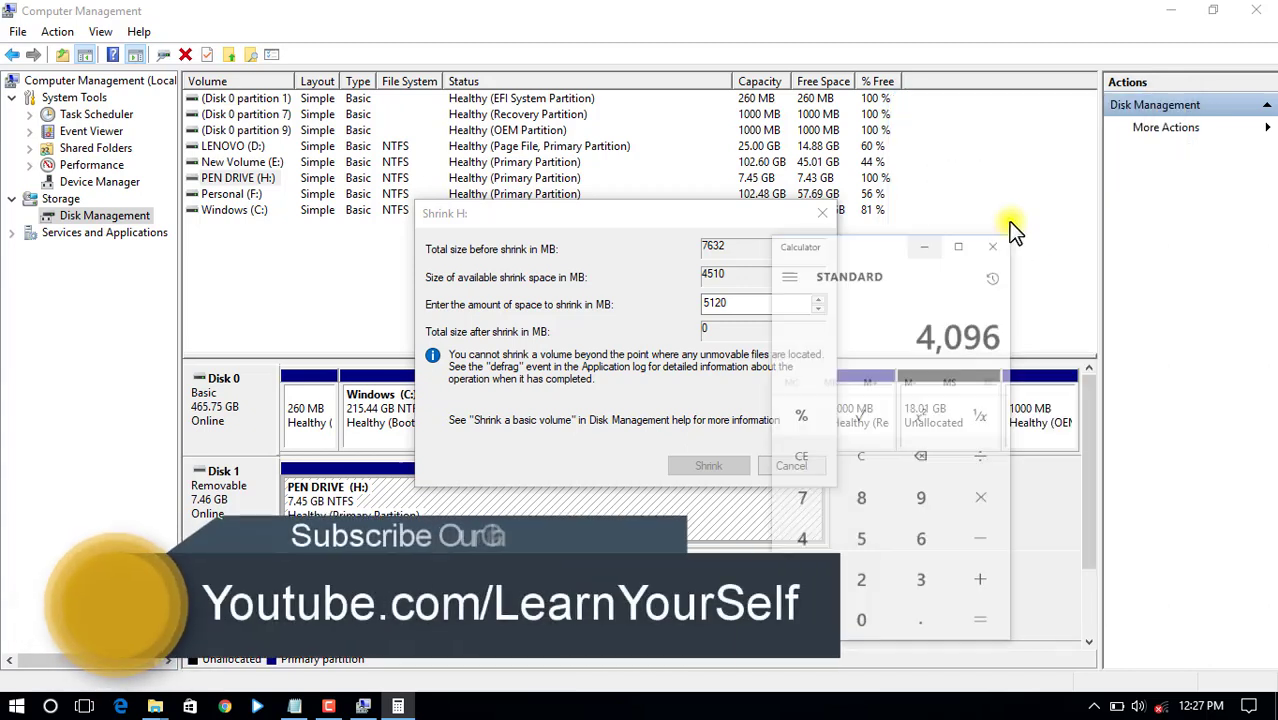
Shrink the pen drive by 4096 MB, leaving 4 GB unallocated.
left_click_drag(750, 303, 665, 305)
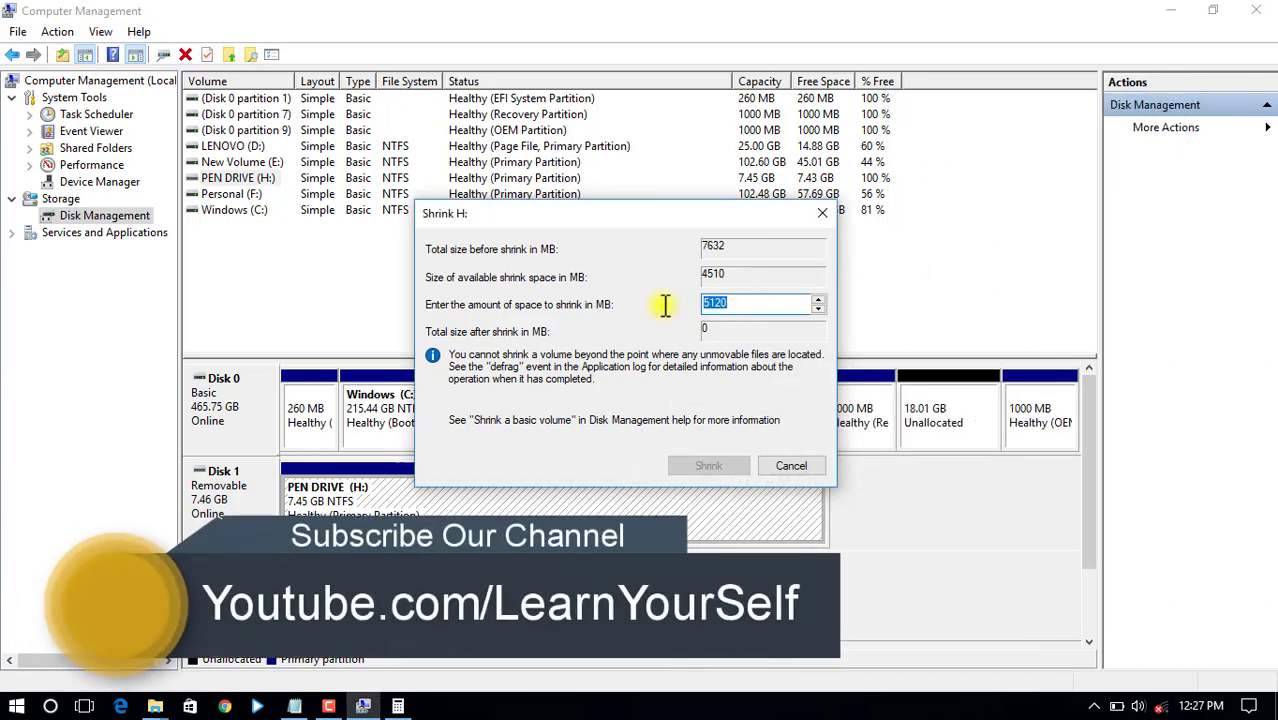
type("406")
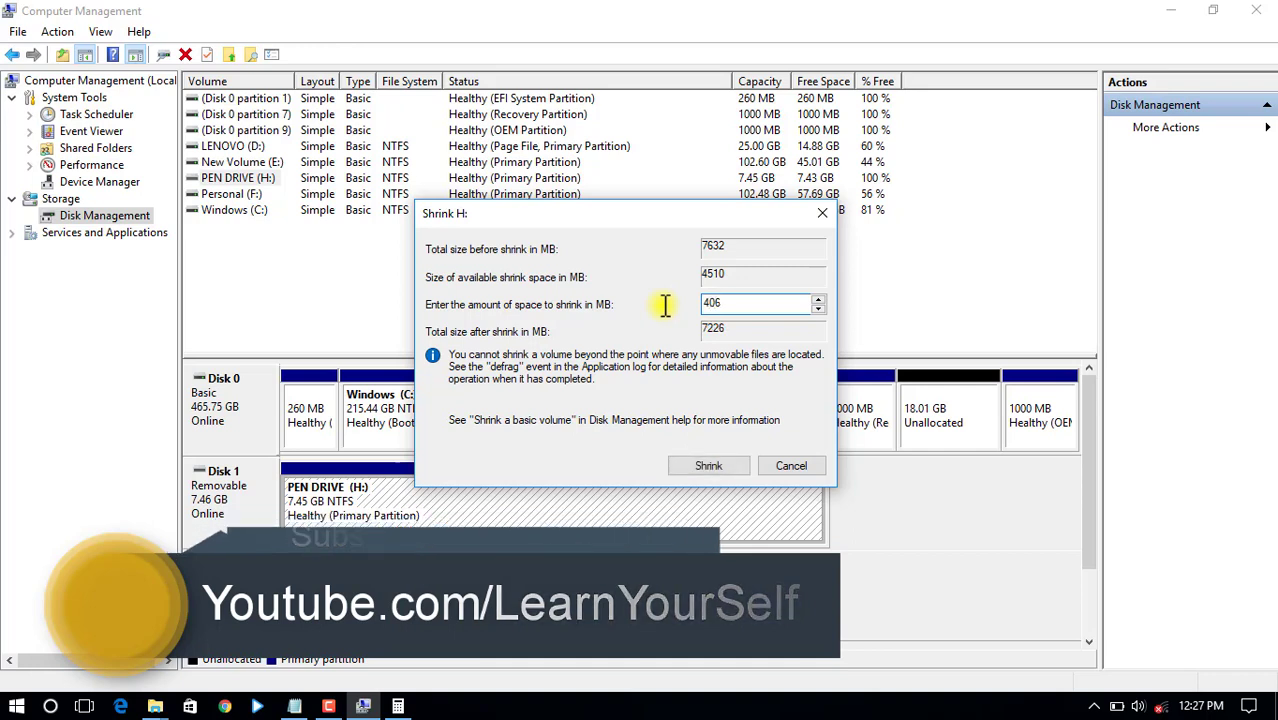
key("BackSpace")
type("9")
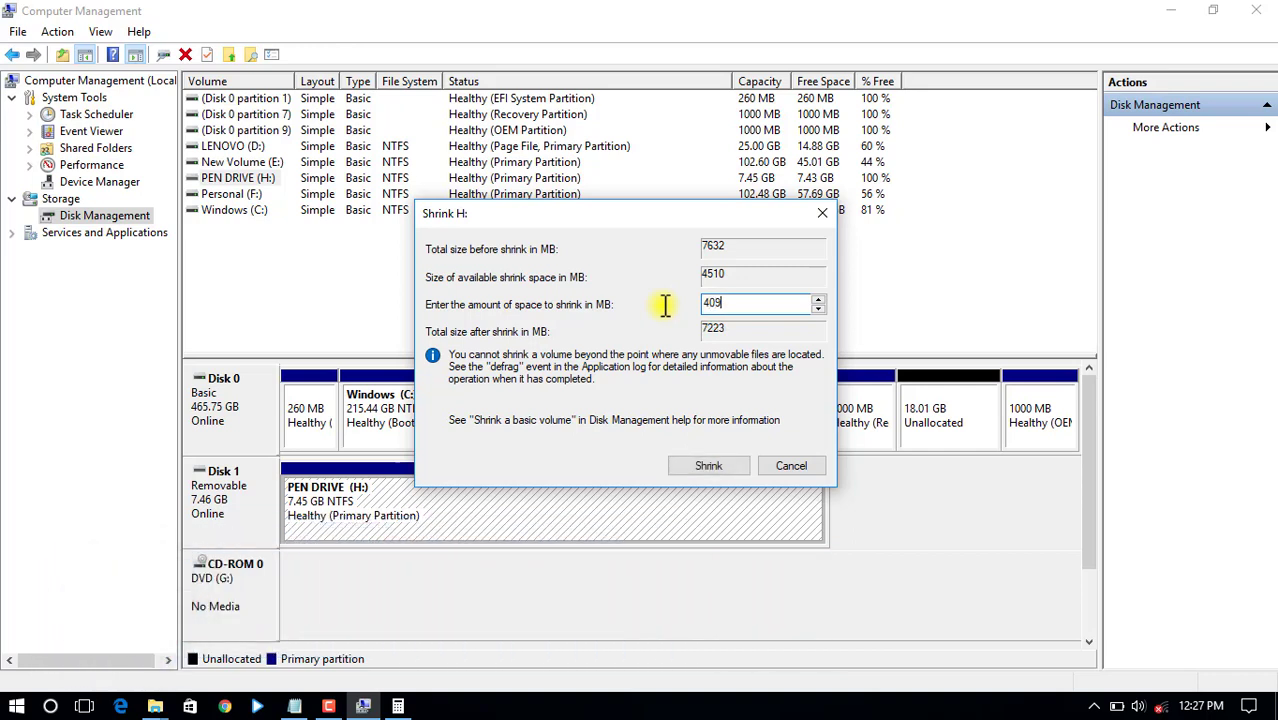
type("6")
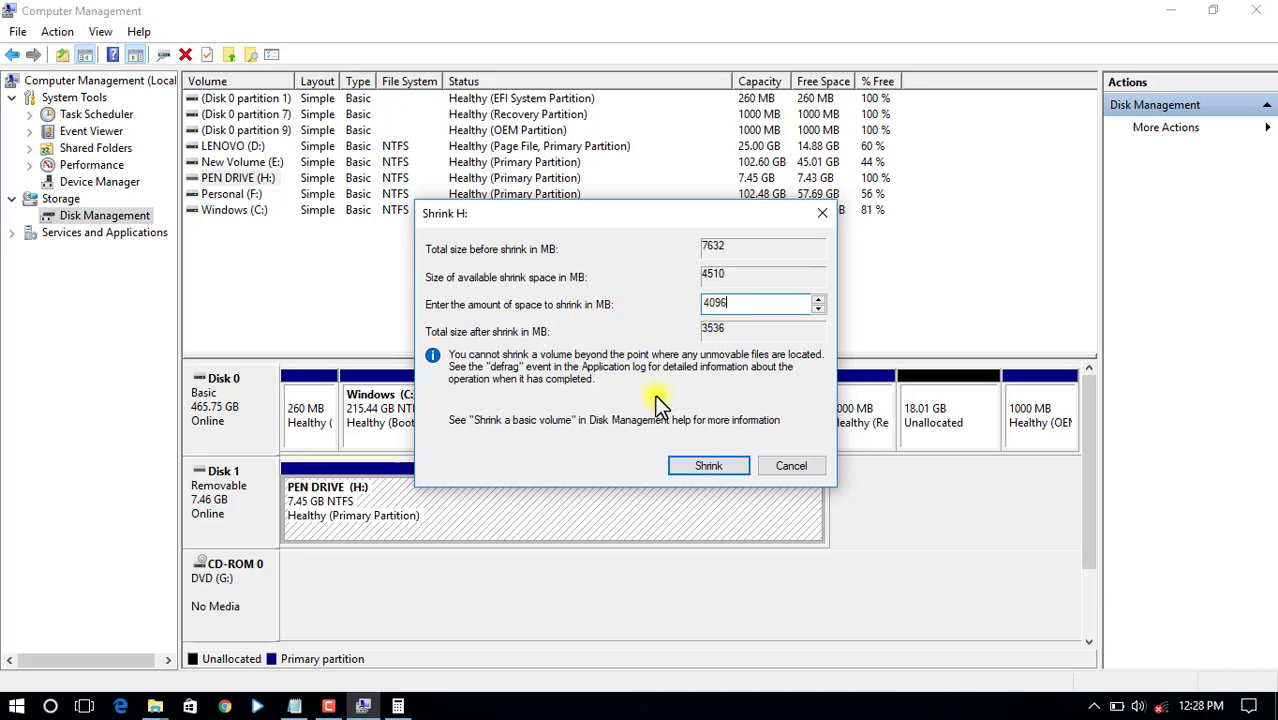
left_click(705, 466)
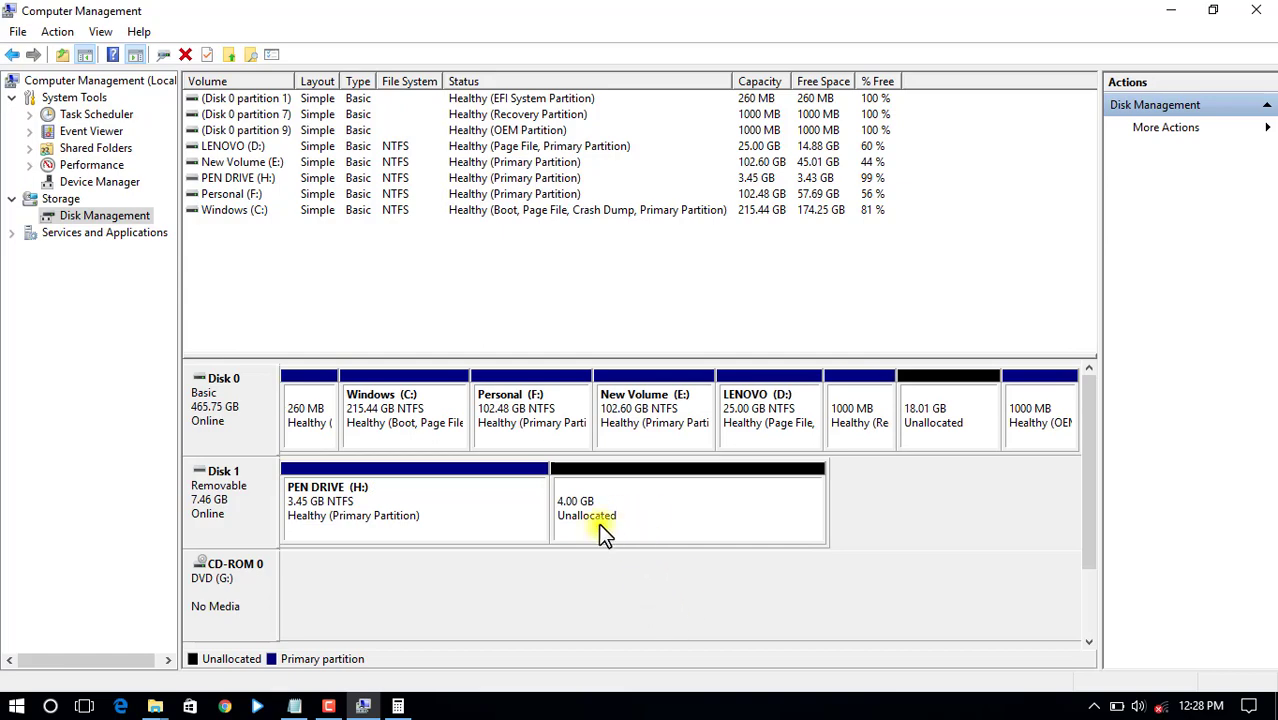
Create a full-size 4 GB simple volume with drive letter I and FAT file system.
right_click(663, 507)
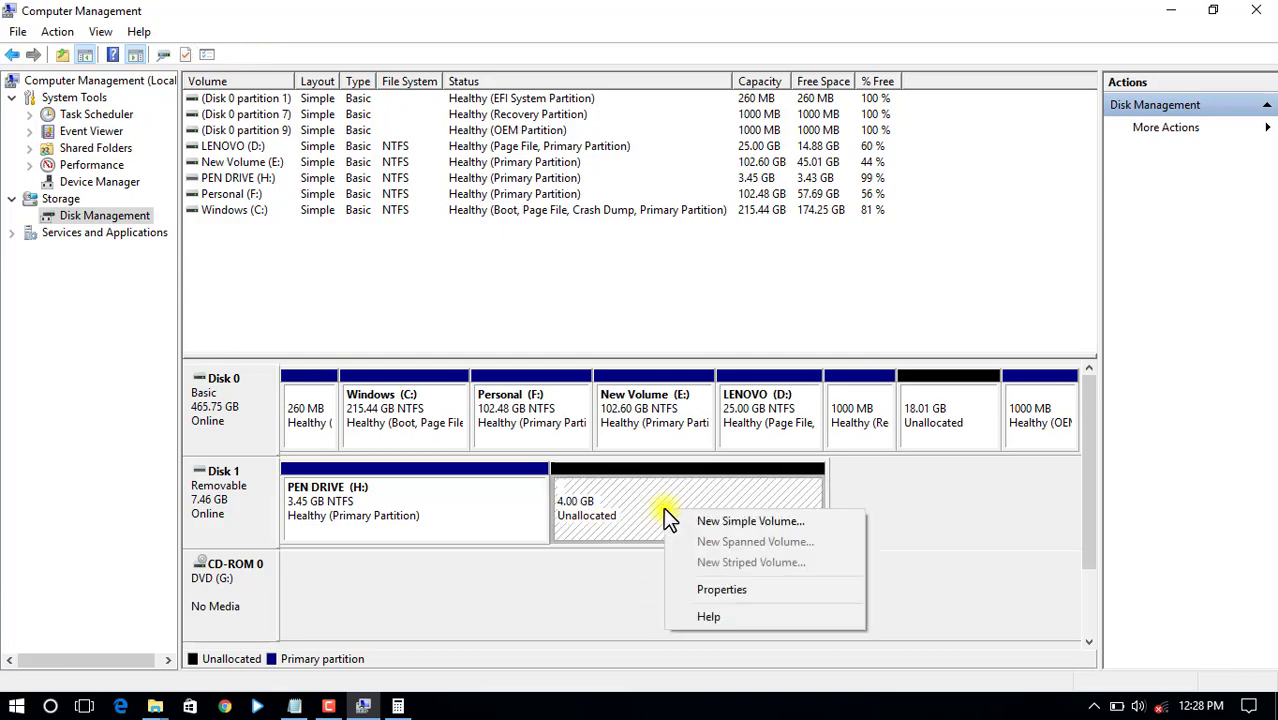
left_click(741, 525)
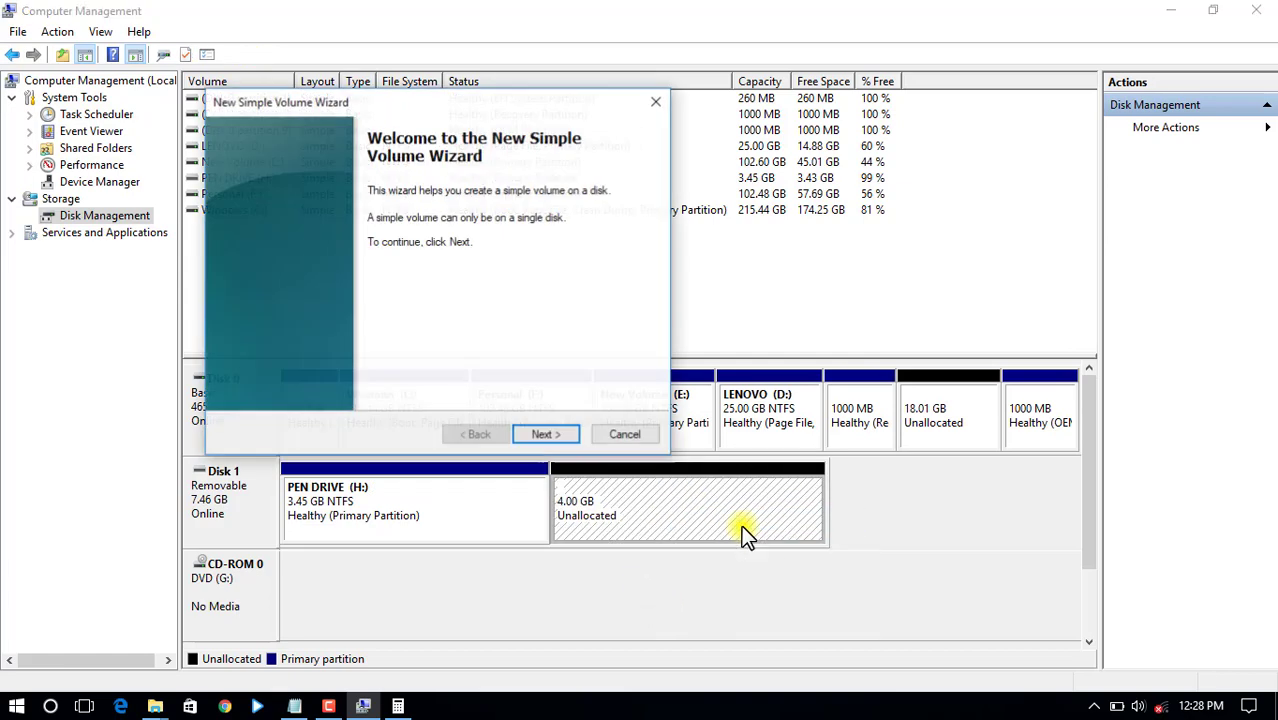
left_click(551, 436)
left_click(556, 435)
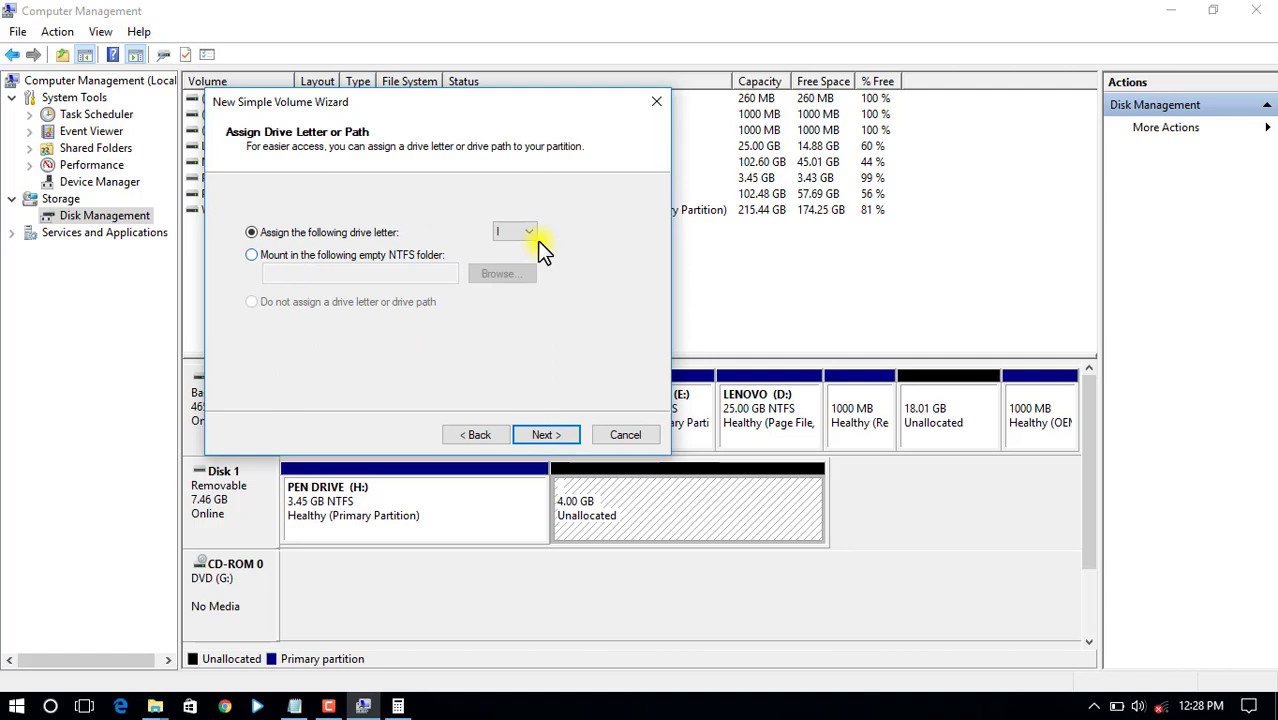
left_click(529, 233)
left_click(570, 300)
left_click(553, 437)
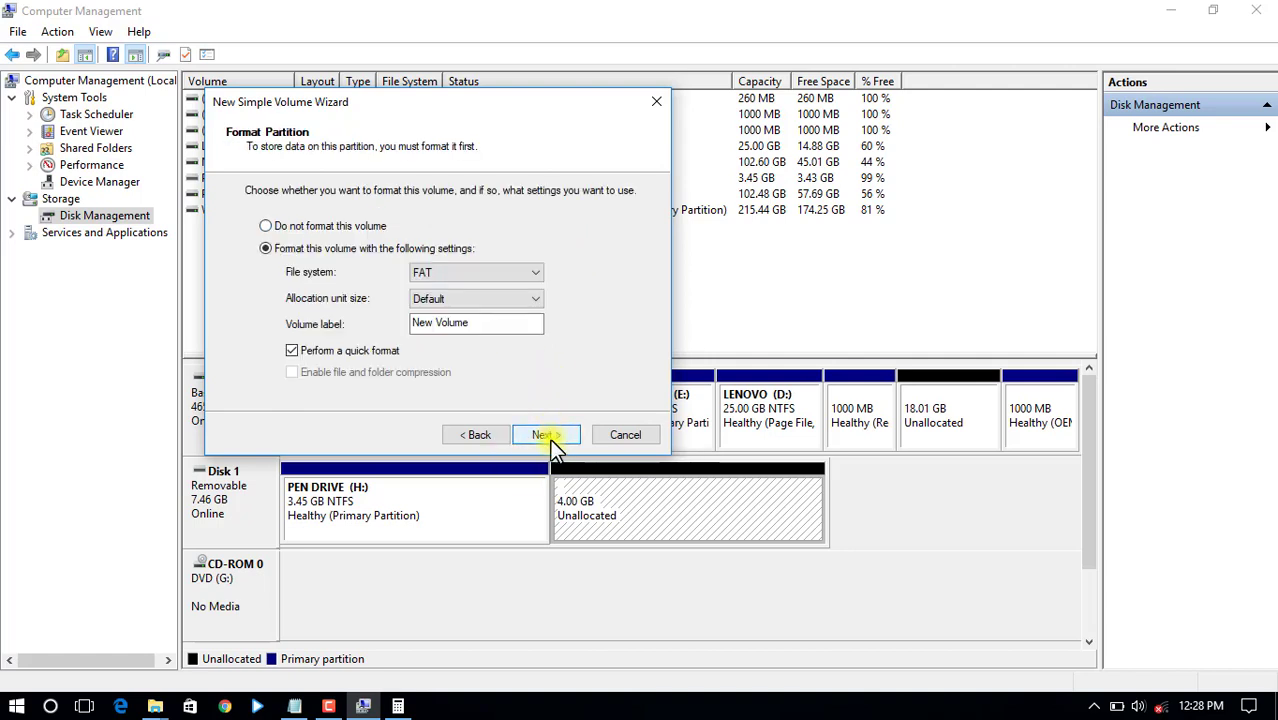
left_click(550, 439)
left_click(711, 449)
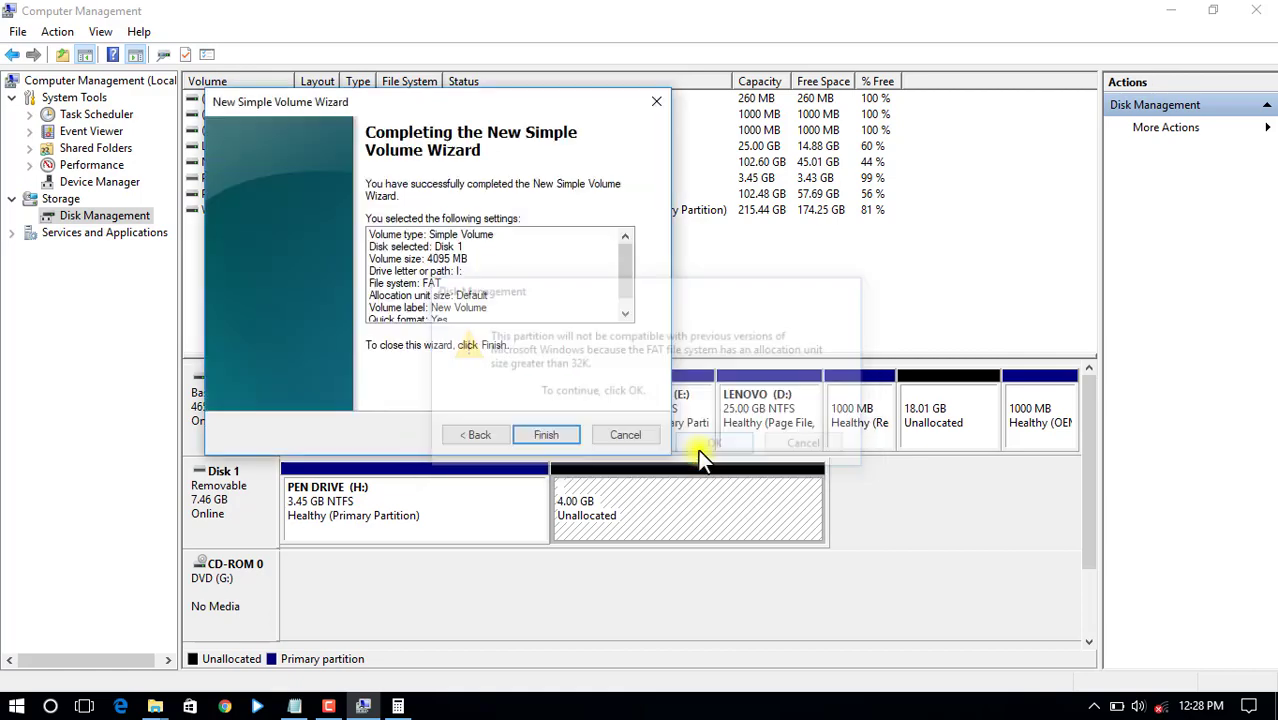
left_click(540, 436)
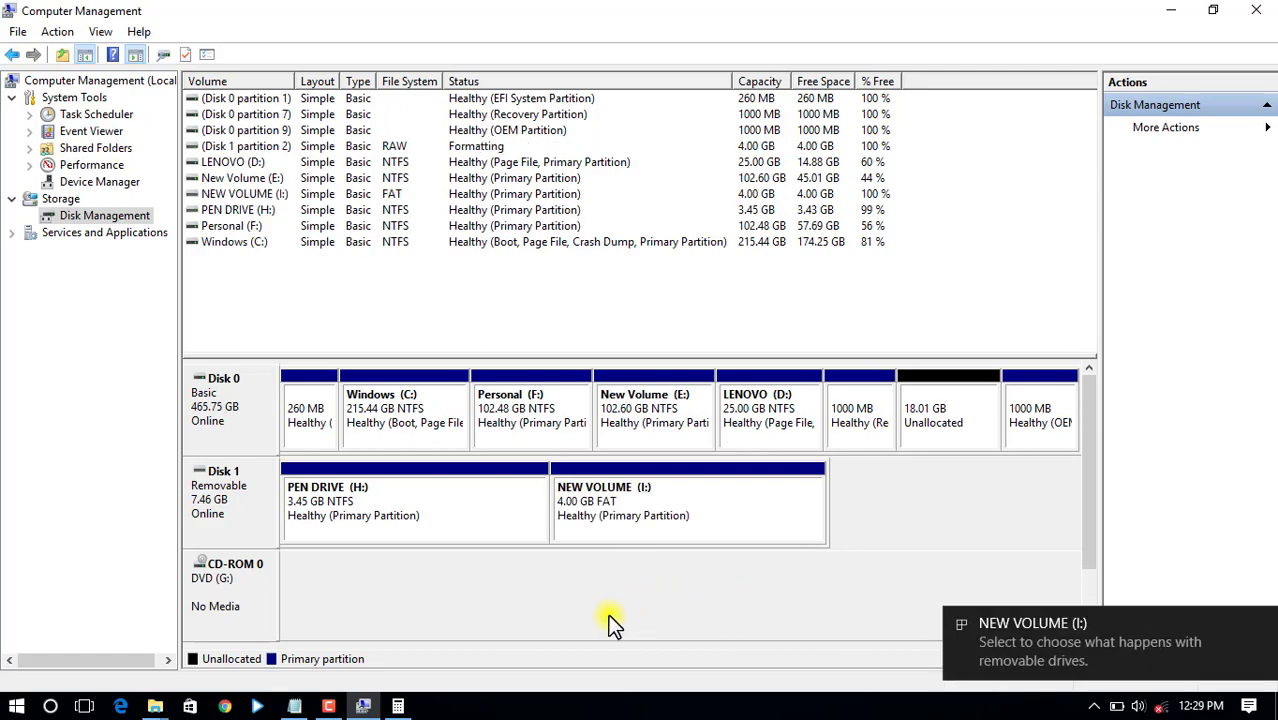
Rename PEN DRIVE (H:) to photos and NEW VOLUME (I:) to videos.
left_click(1171, 10)
double_click(34, 40)
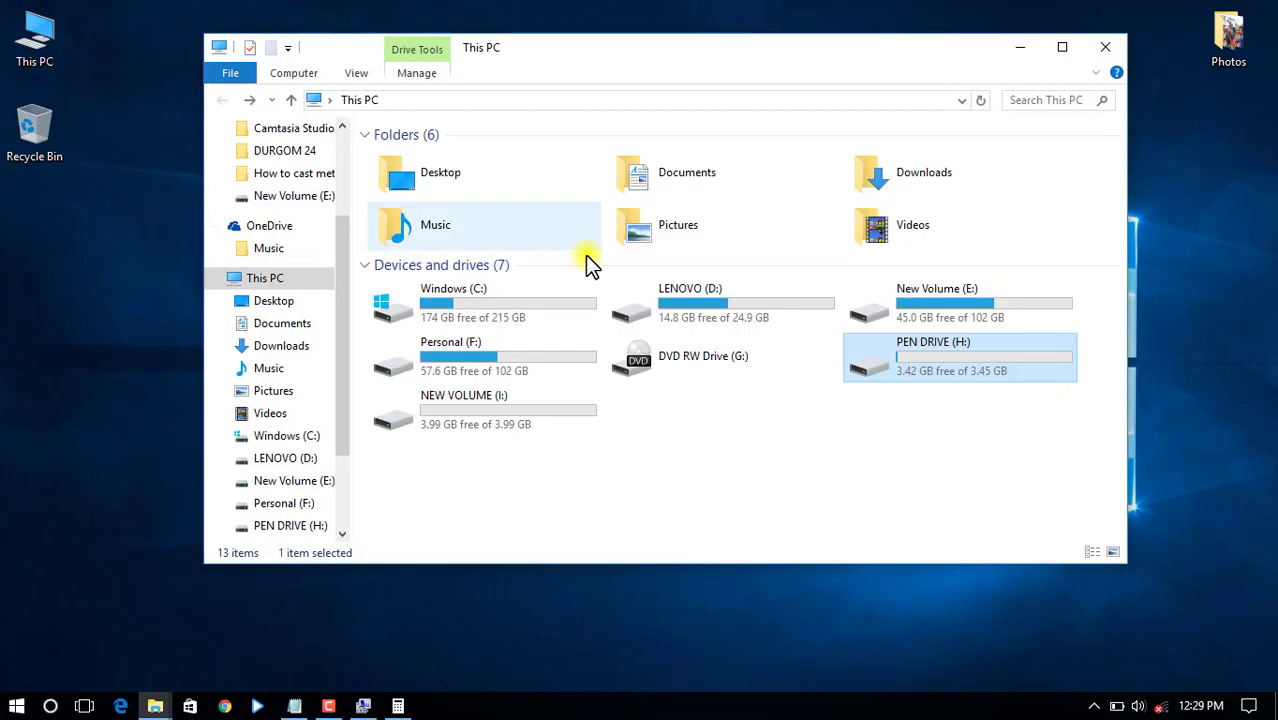
left_click(912, 350)
type("photos")
key("Return")
left_click(463, 398)
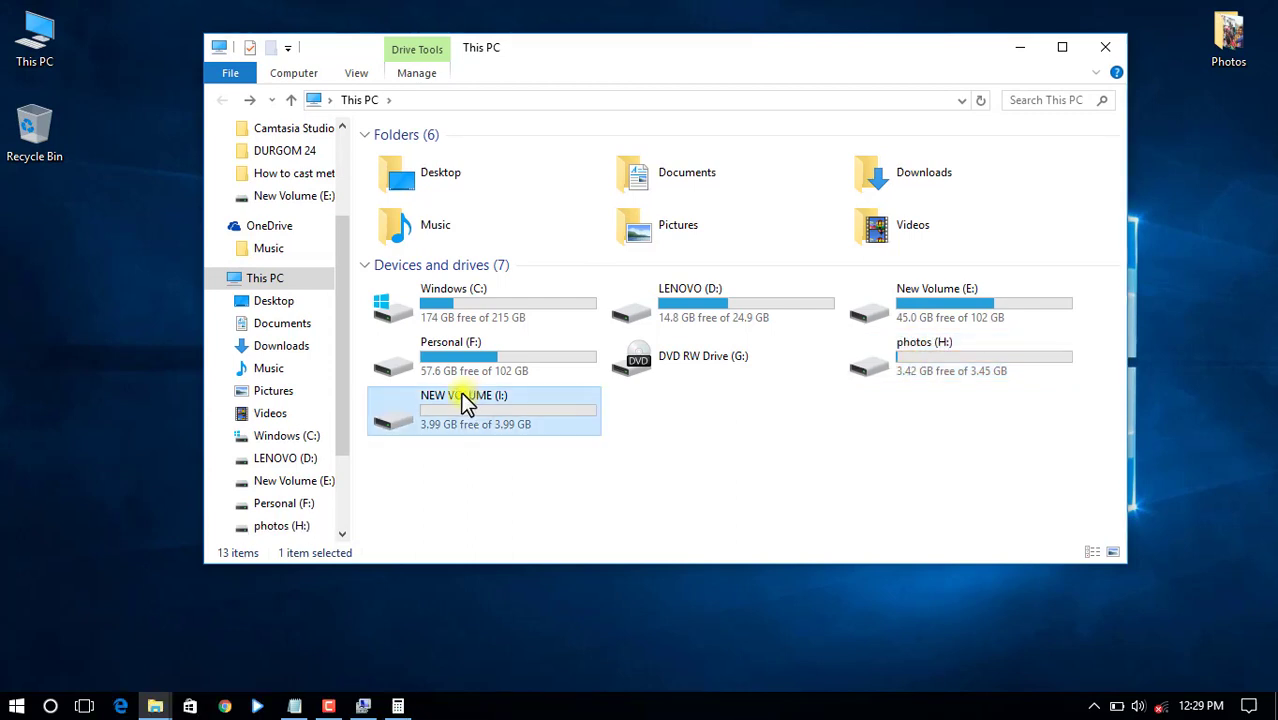
type("videos")
key("Return")
Safely eject the Firebird USB flash drive, then check photos (H:) and VIDEOS (I:).
left_click(1094, 706)
left_click(1076, 675)
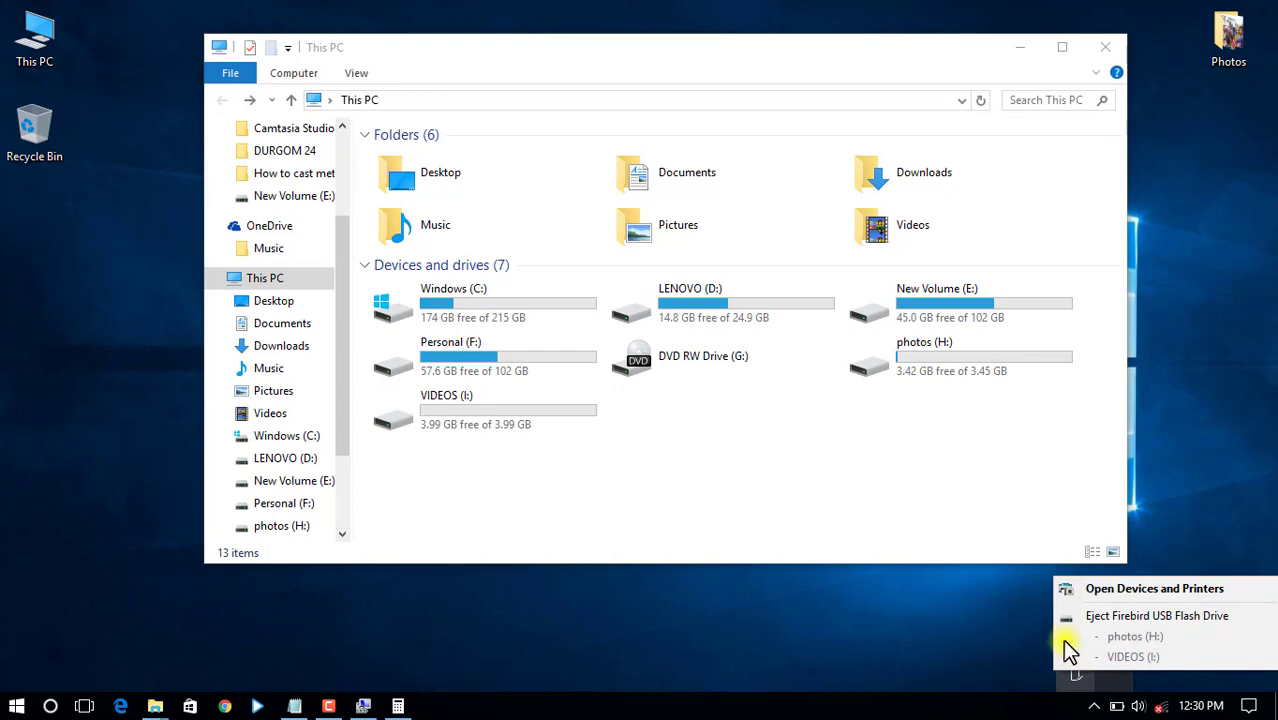
left_click(1116, 618)
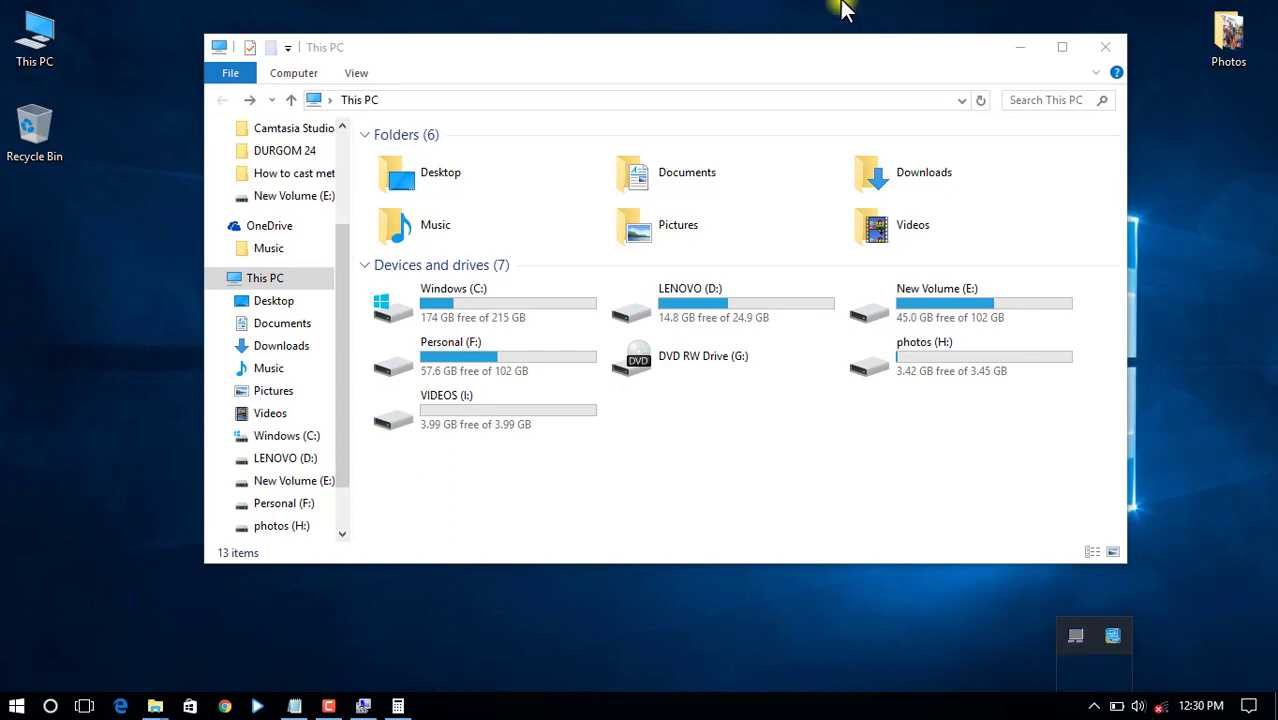
left_click(762, 397)
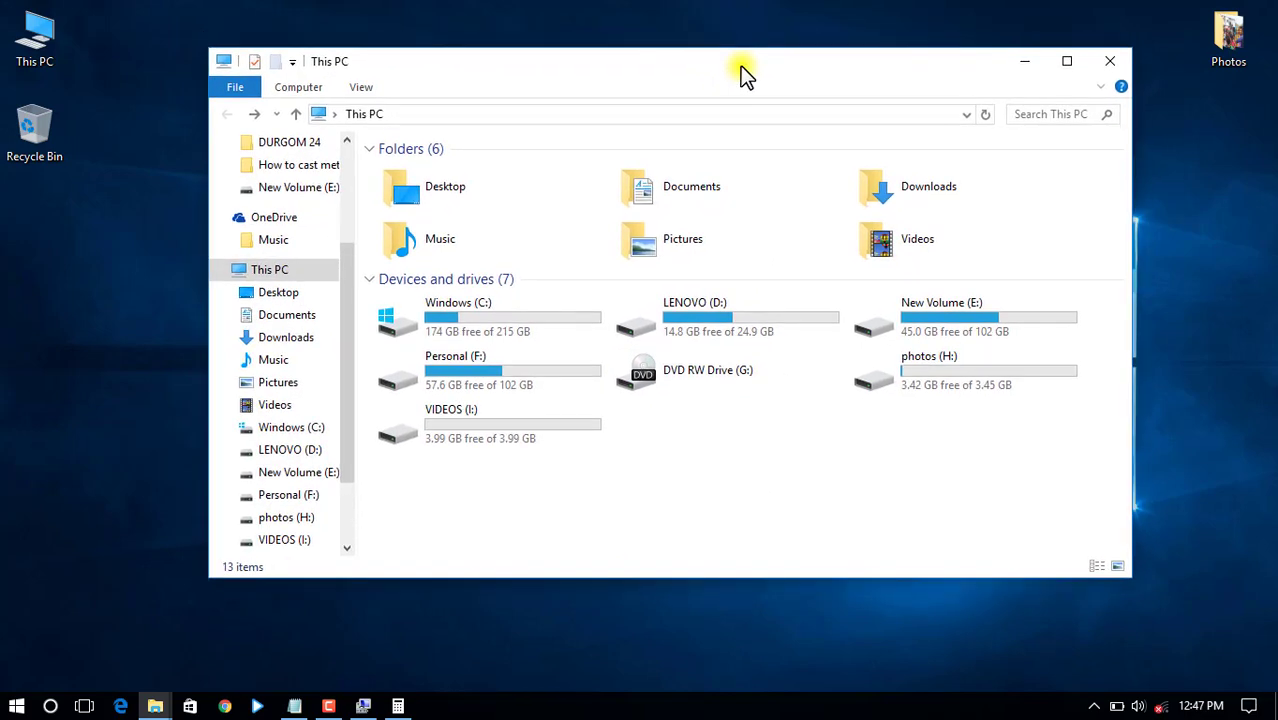
left_click(893, 392)
left_click(530, 450)
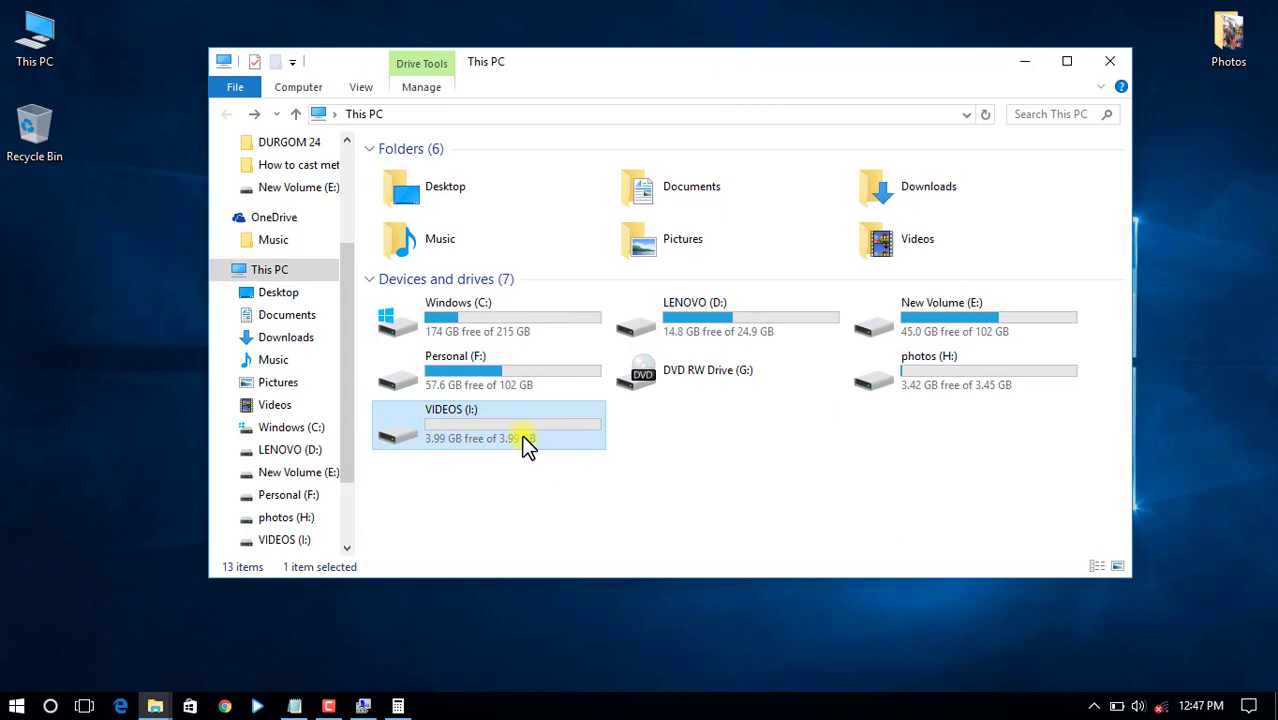
Open Computer Management's Disk Management from This PC, maximized.
key("super+d")
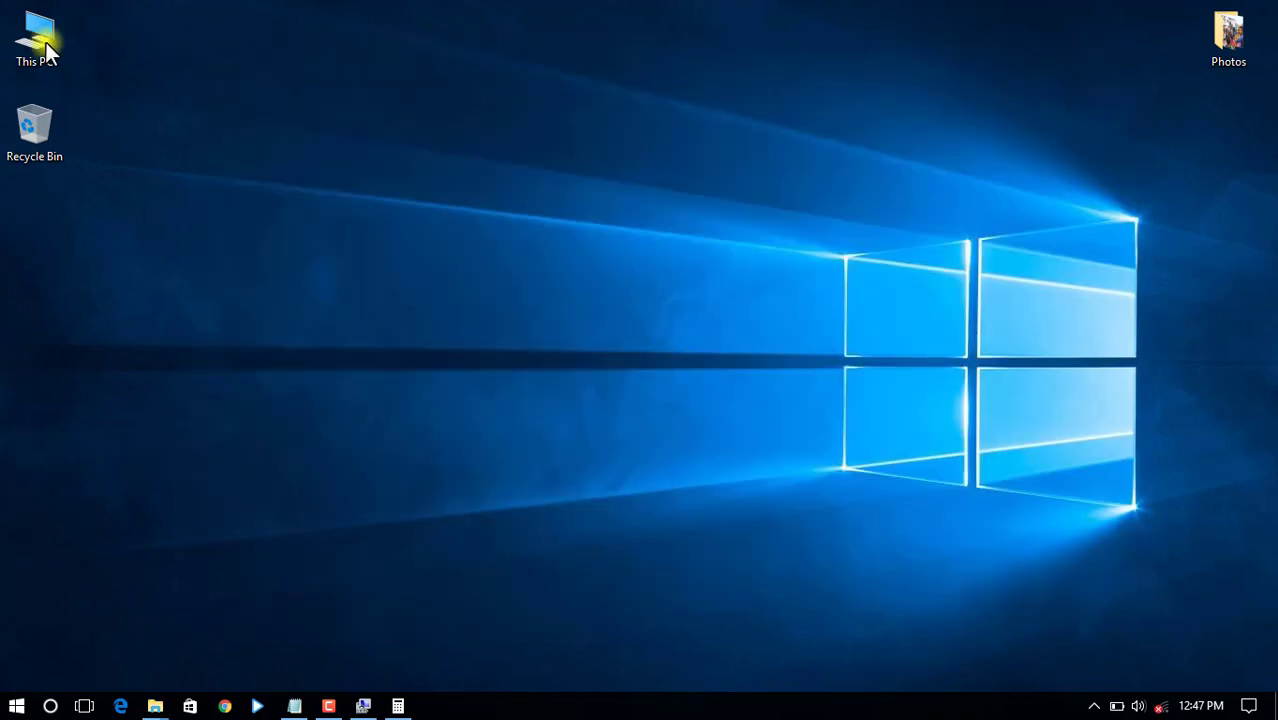
right_click(43, 44)
left_click(94, 94)
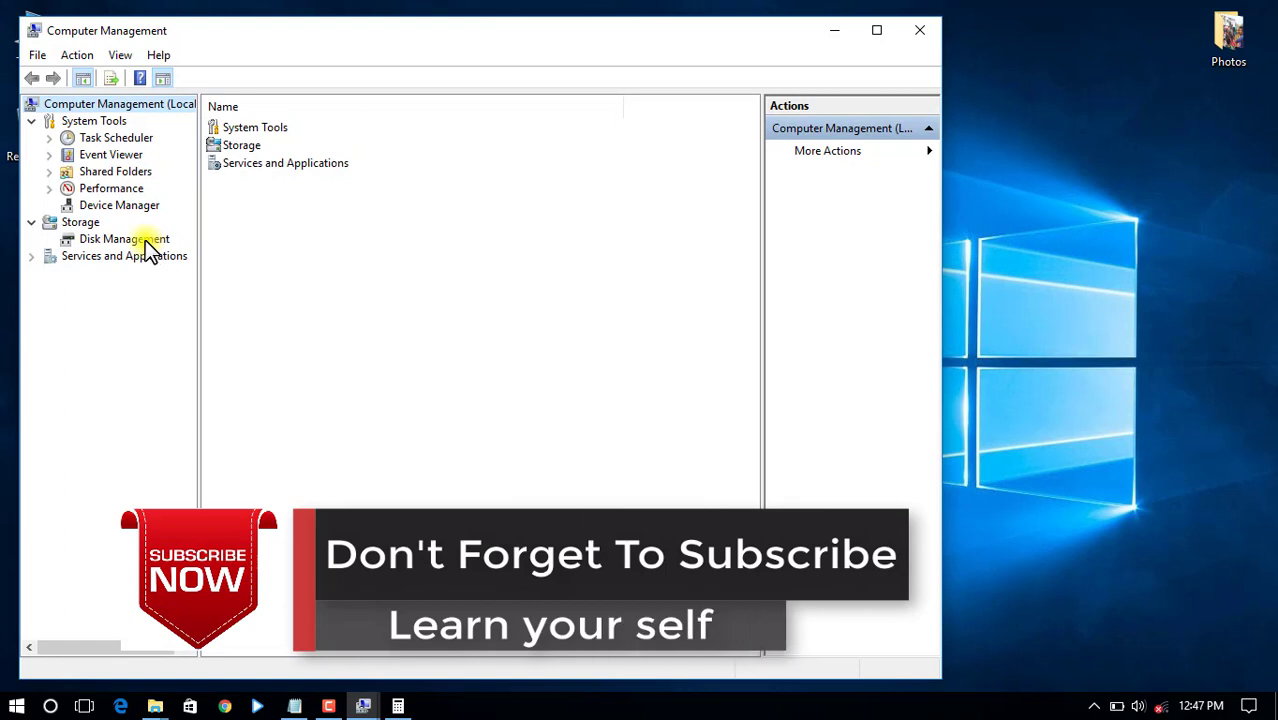
left_click(145, 240)
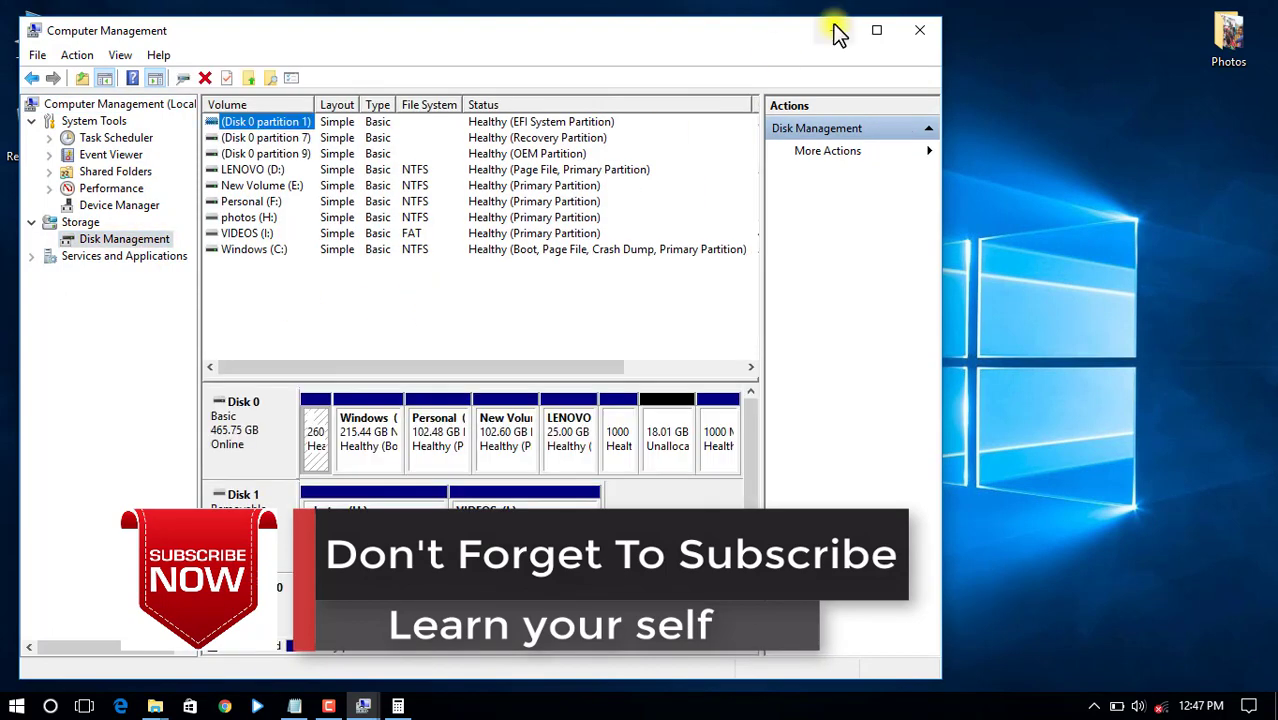
left_click(876, 30)
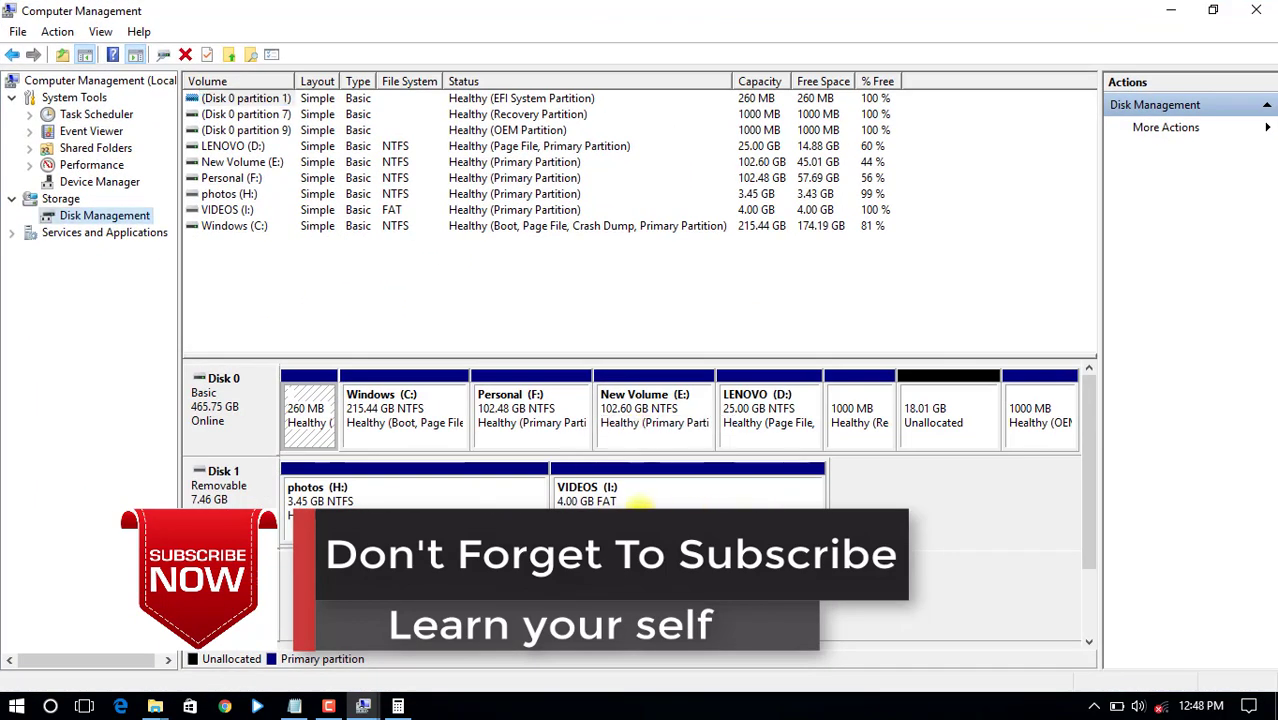
Delete the VIDEOS (I:) and photos (H:) volumes on Disk 1.
right_click(644, 516)
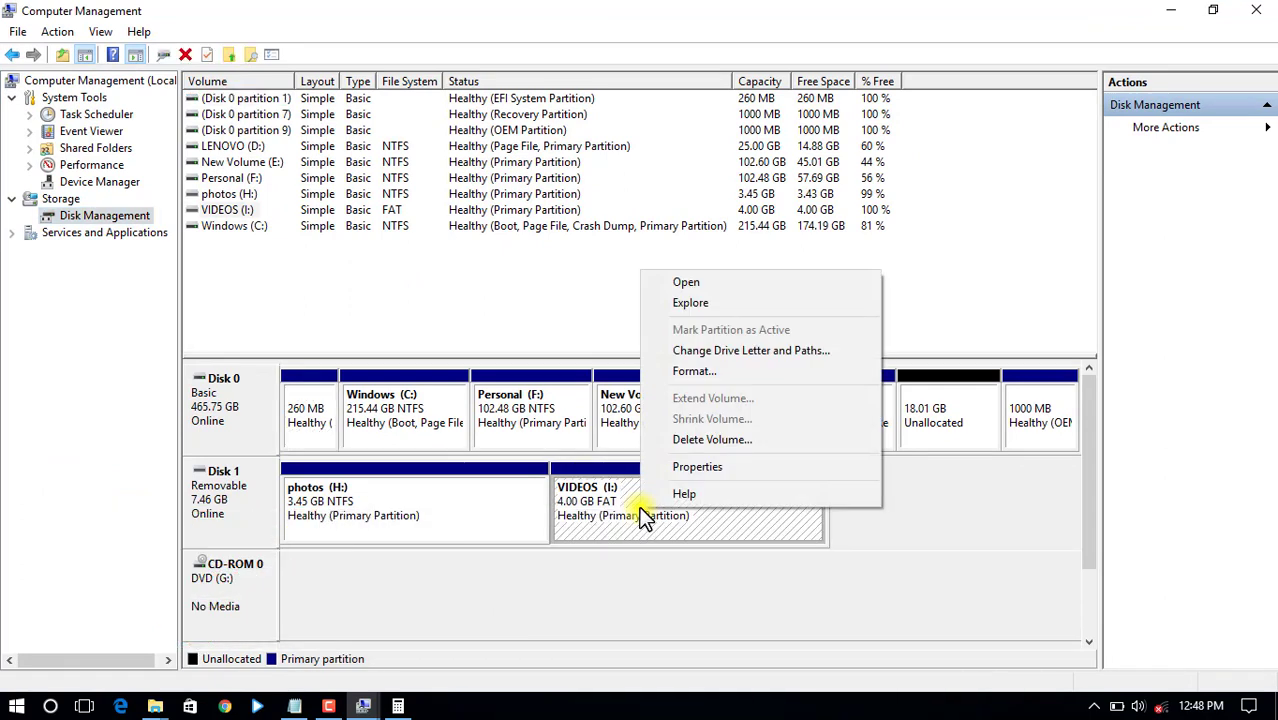
left_click(703, 441)
left_click(711, 428)
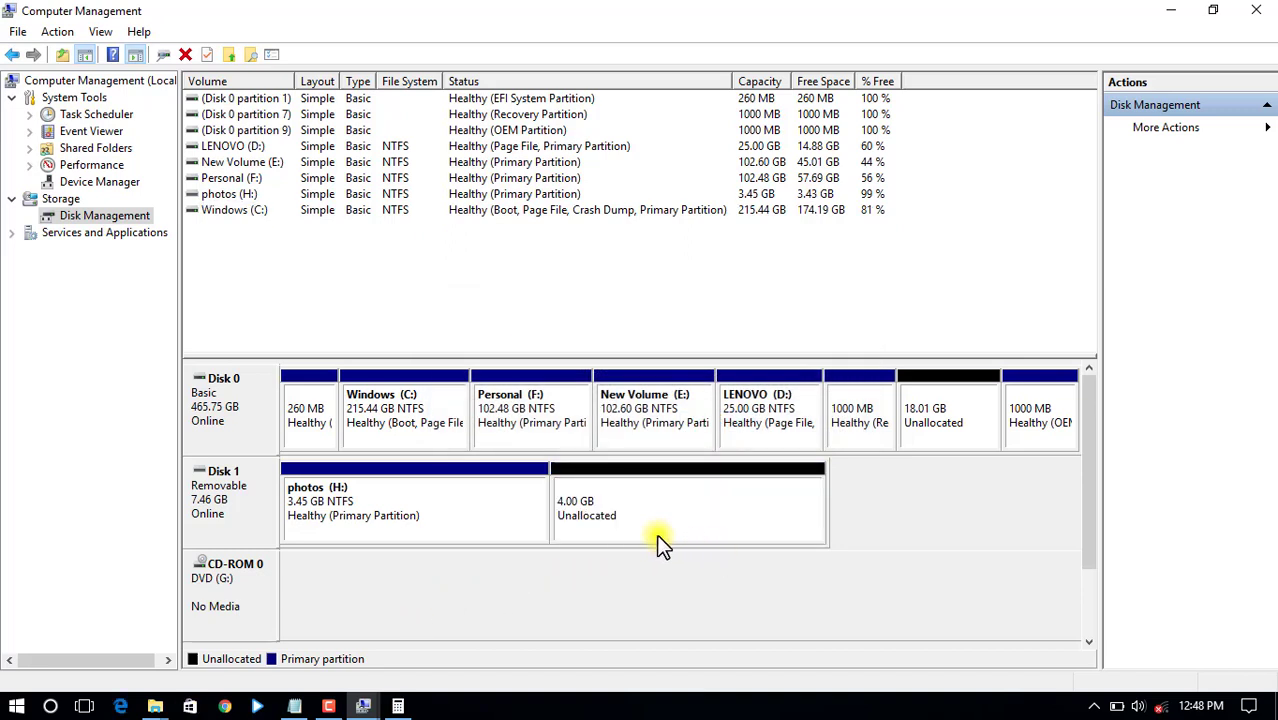
right_click(395, 517)
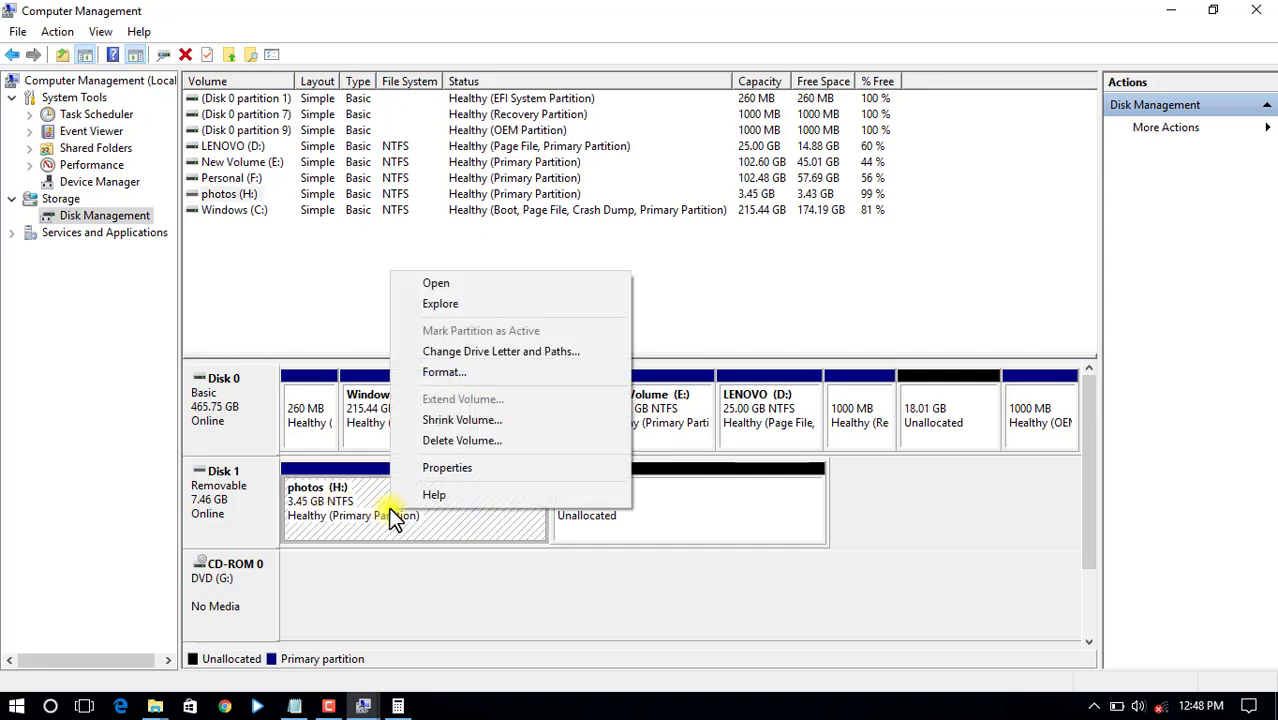
left_click(449, 441)
left_click(707, 425)
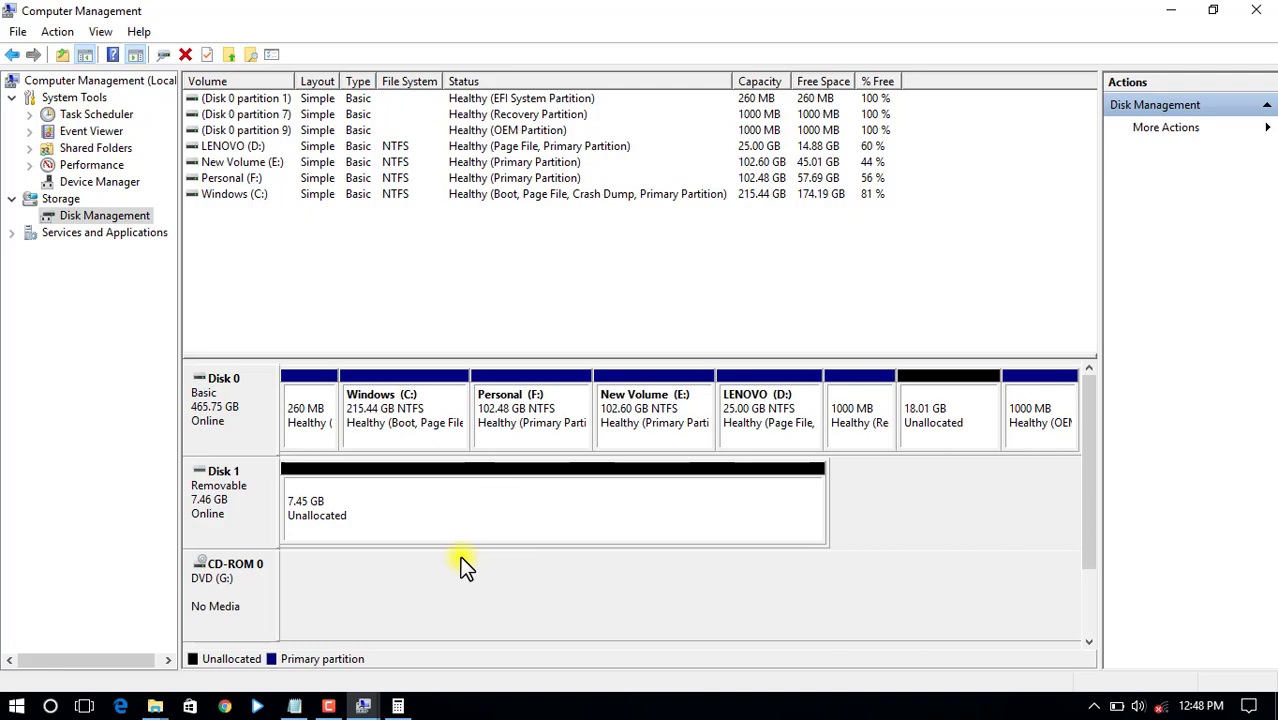
Create a simple volume on the 7.45 GB unallocated space: full size, letter I, FAT32.
right_click(424, 504)
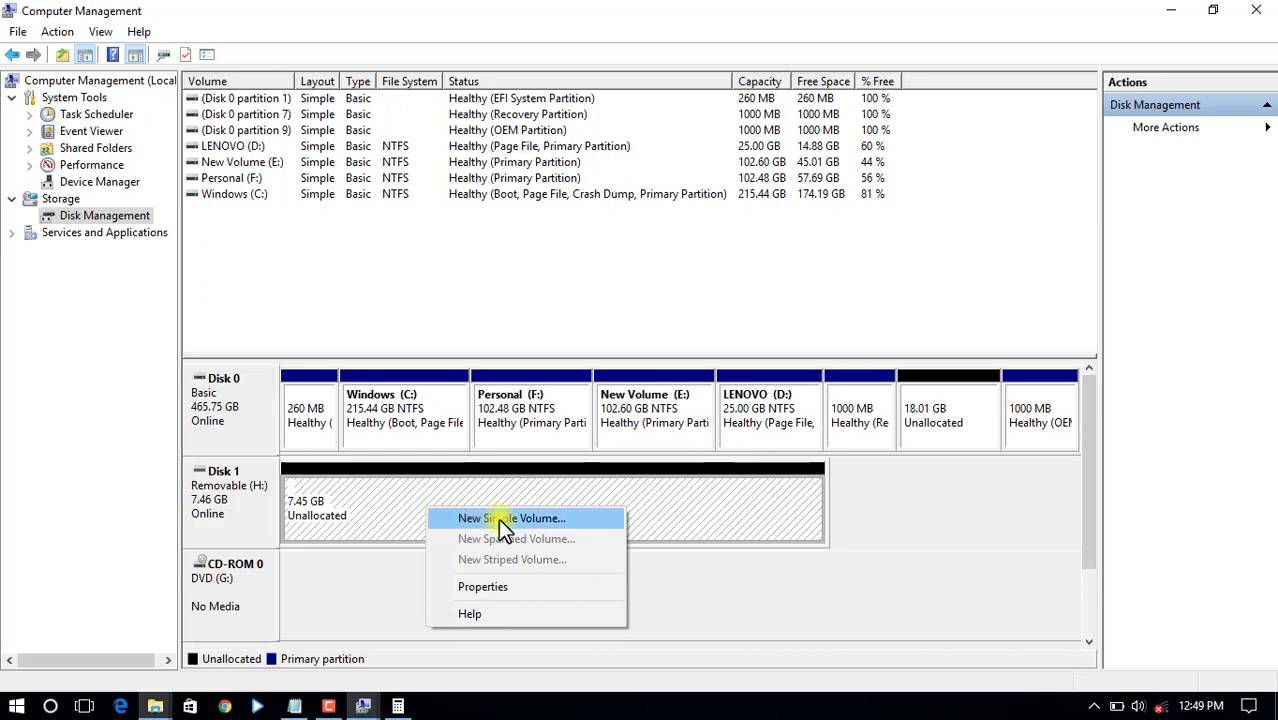
left_click(499, 519)
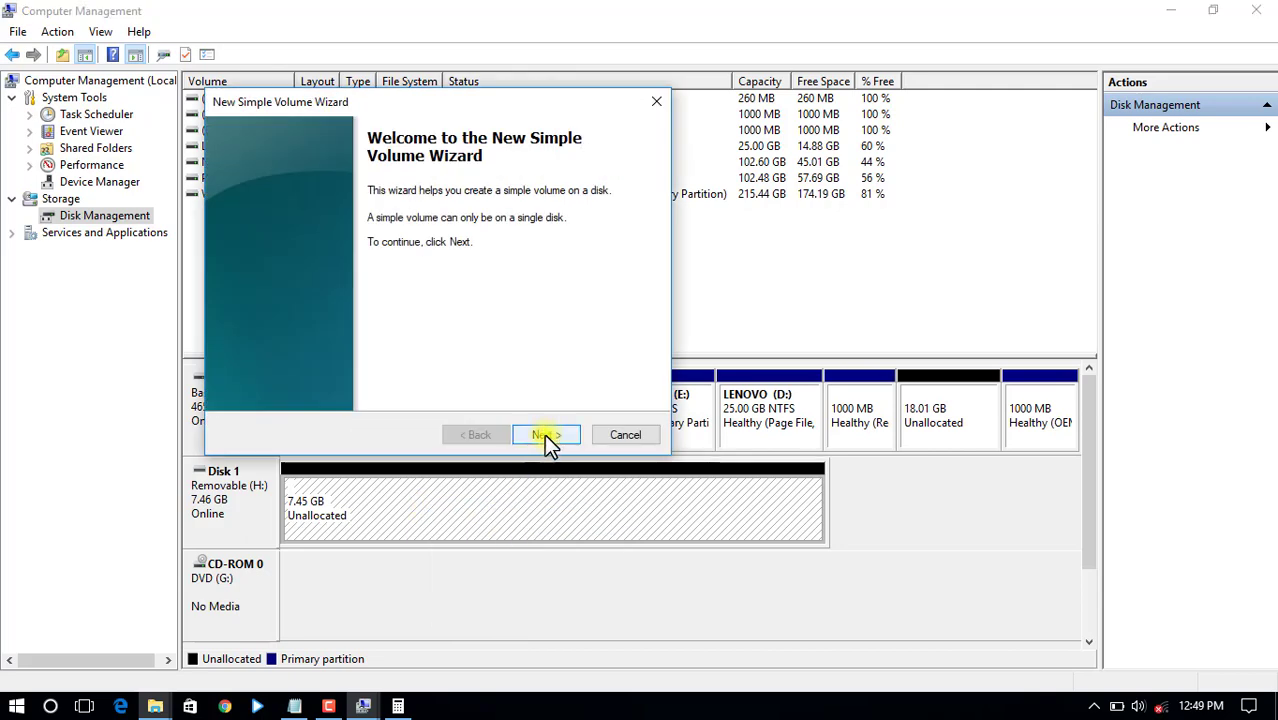
left_click(544, 434)
left_click(546, 436)
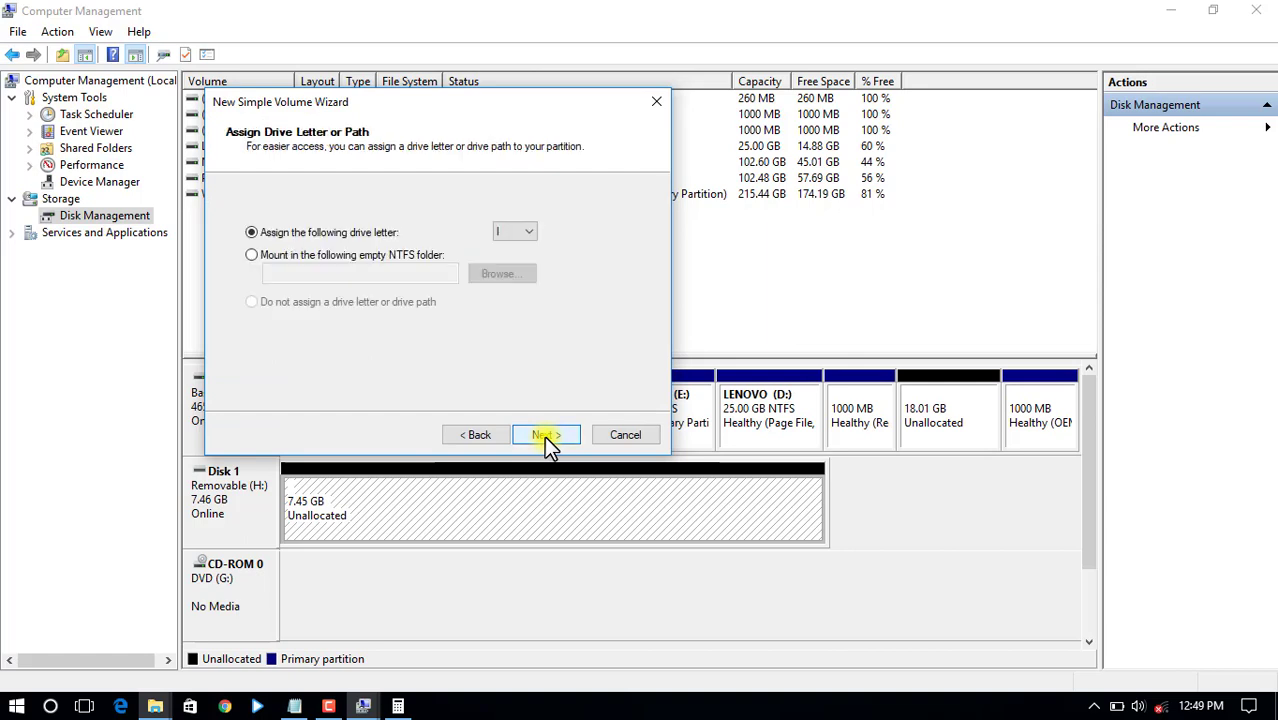
left_click(528, 232)
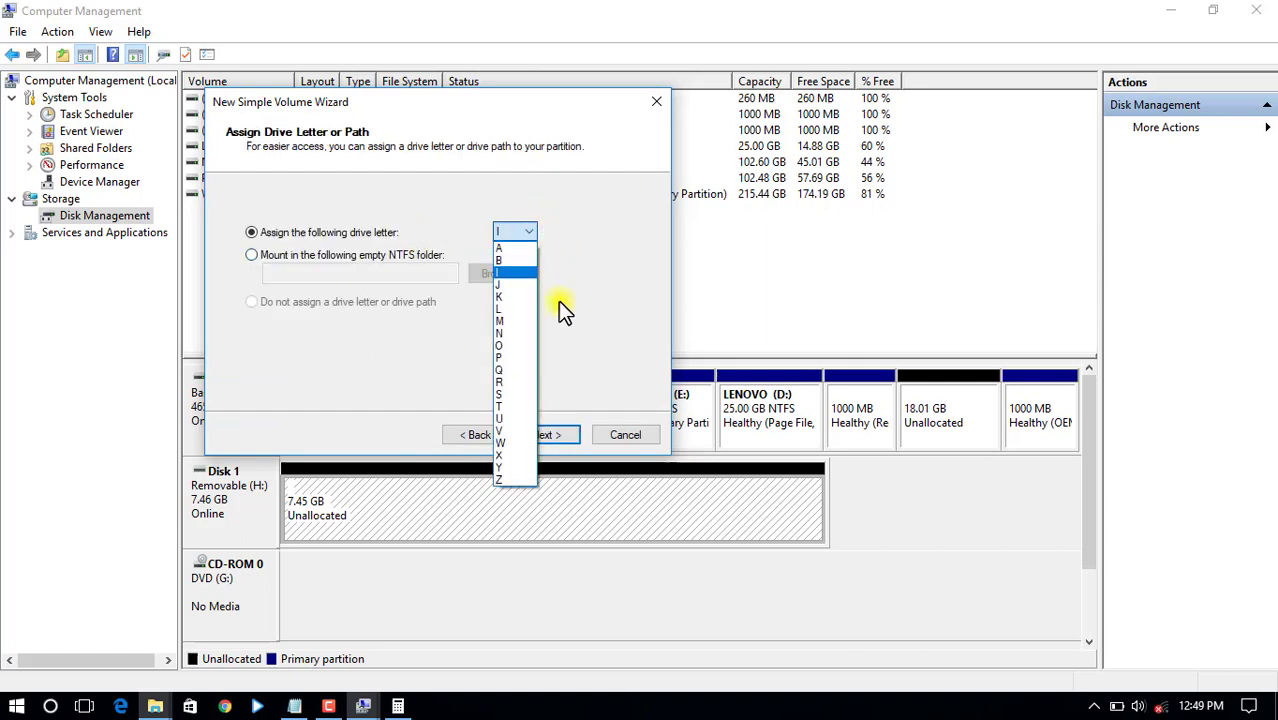
left_click(574, 297)
left_click(547, 434)
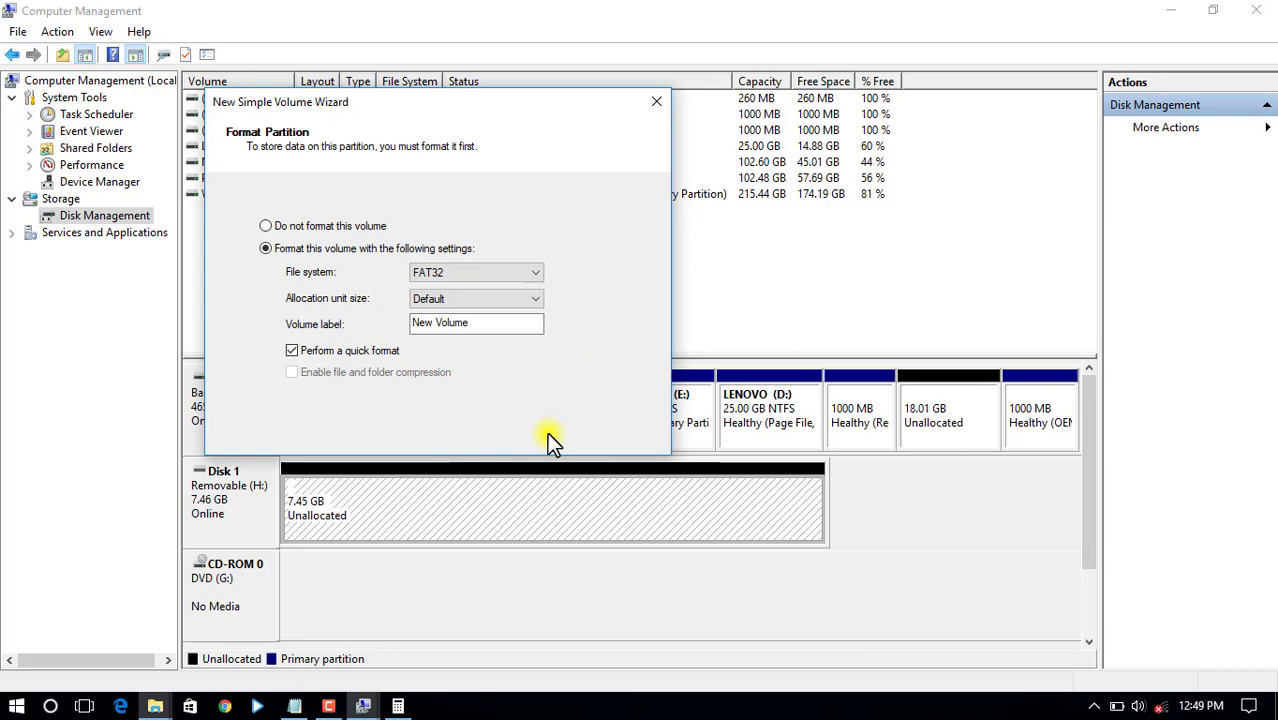
left_click(551, 431)
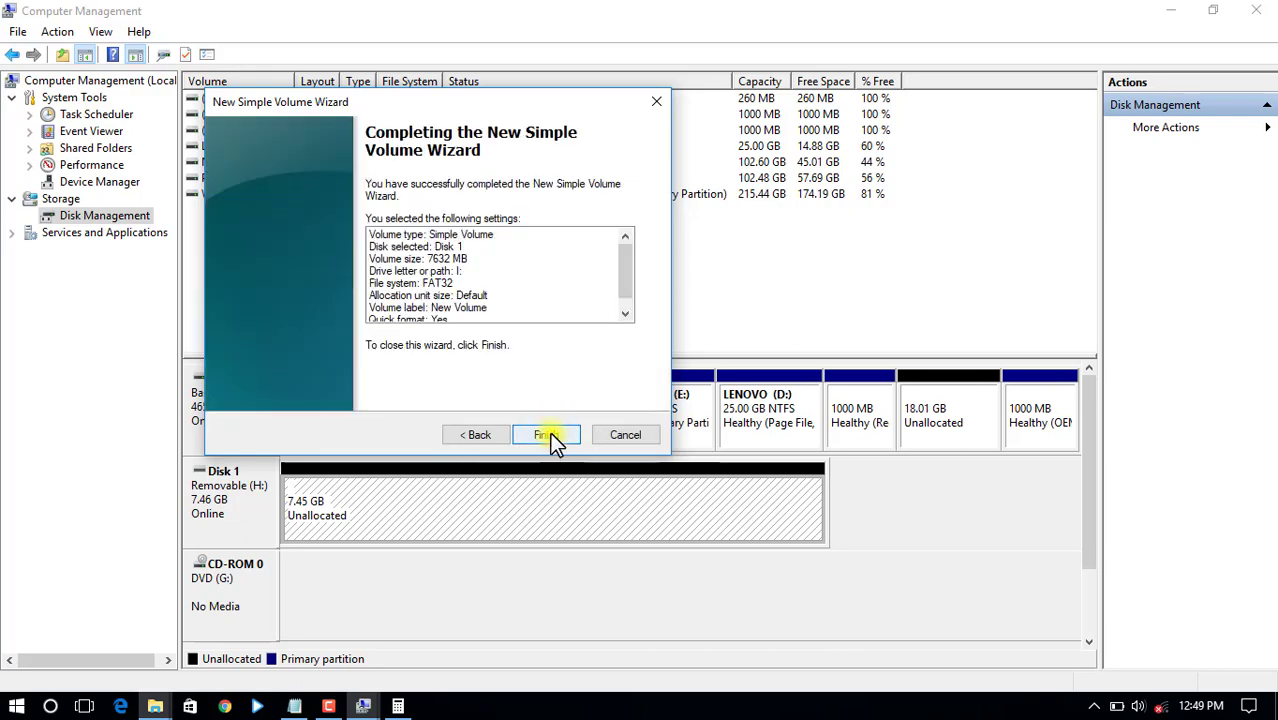
left_click(550, 434)
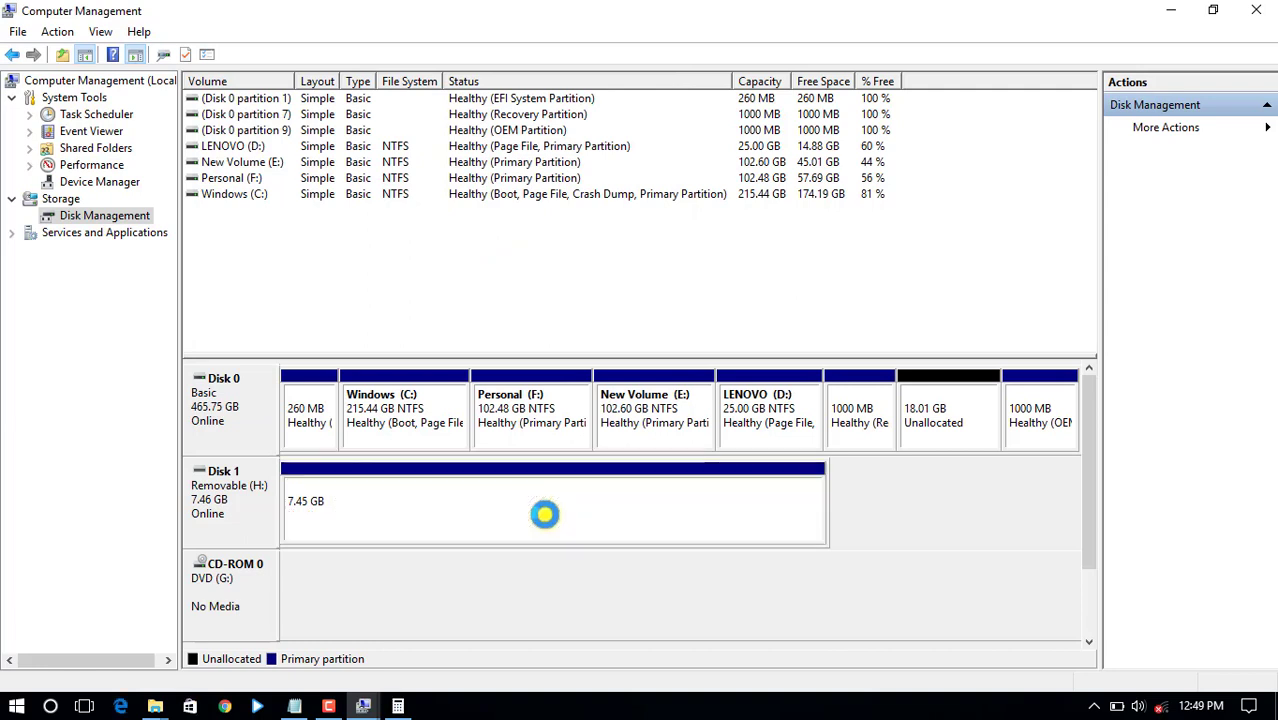